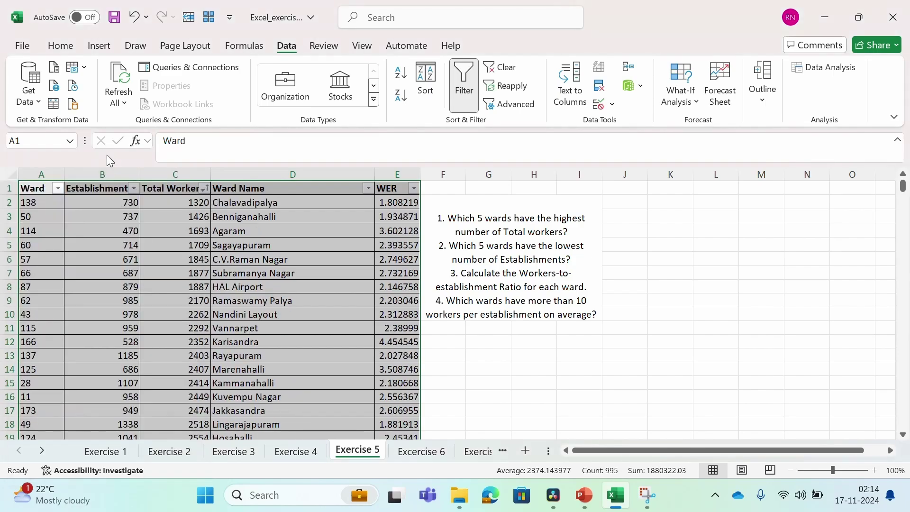
Sort the Exercise 5 ward table by Total Workers from largest to smallest, and re-sort it by Establishments from smallest to largest
click(205, 189)
click(112, 177)
click(134, 188)
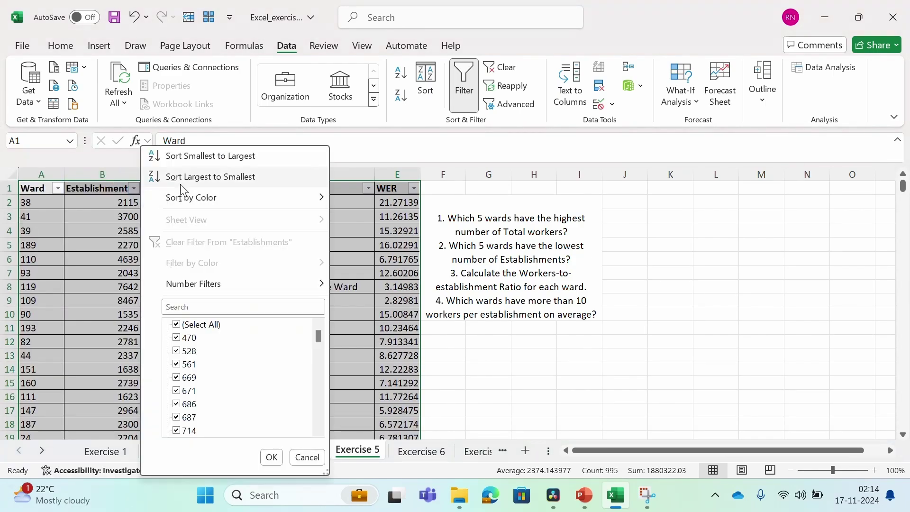
click(189, 177)
click(134, 188)
click(174, 156)
Filter the WER column to show only rows with a value greater than 10
click(413, 188)
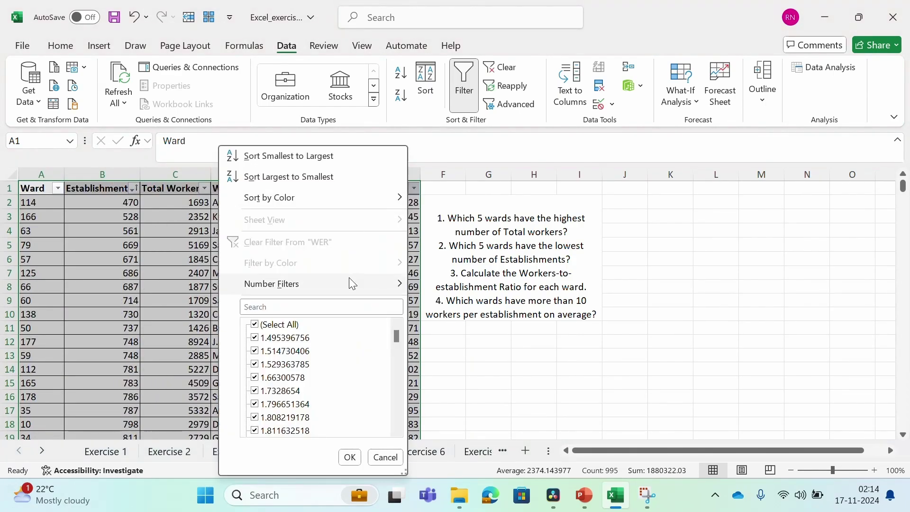
mouse_move(351, 282)
click(469, 294)
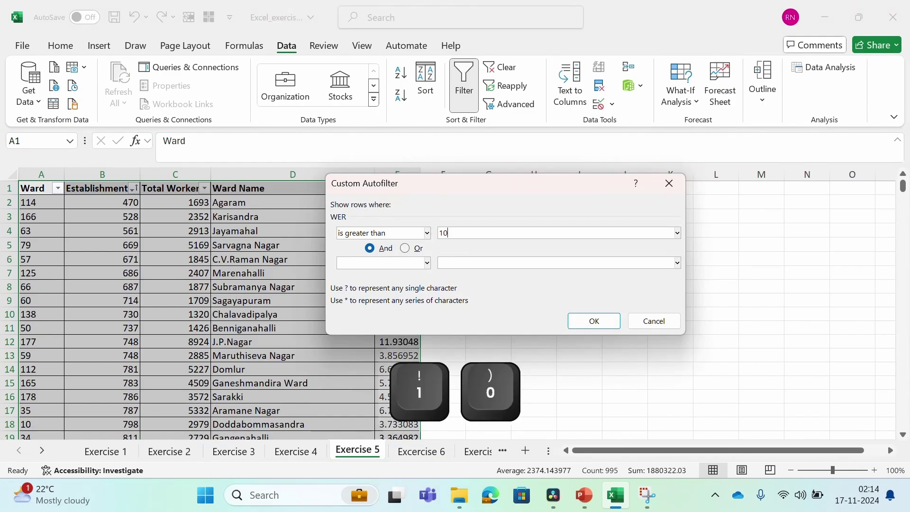
text(10)
click(594, 321)
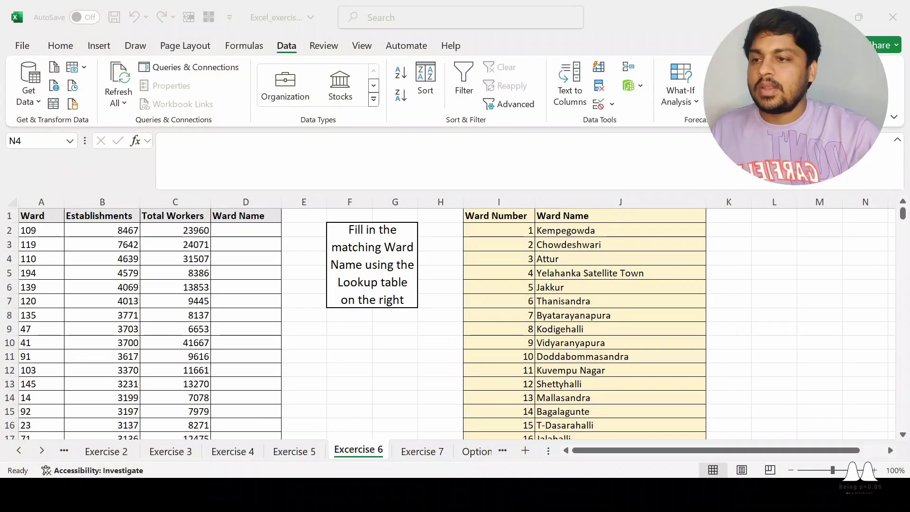
Examine the ward table on the Excercise 6 sheet, including its empty Ward Name column
key(alt+Tab)
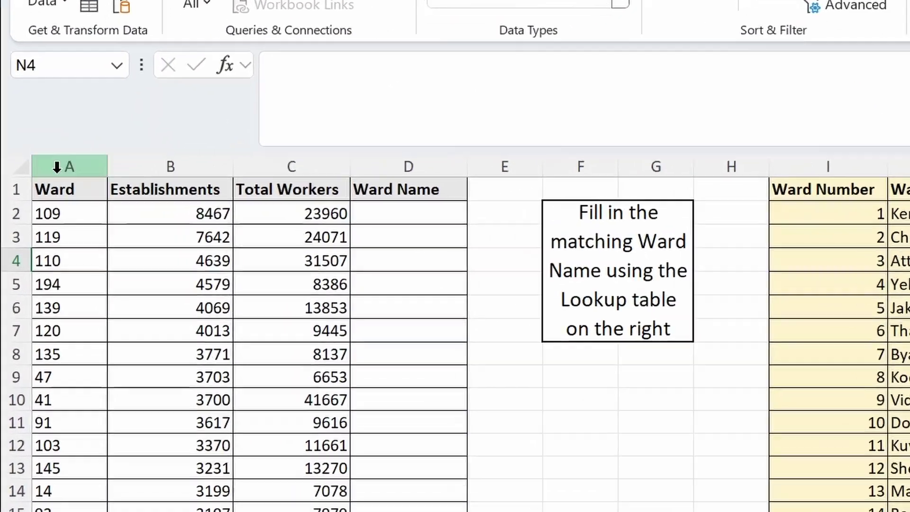
drag(35, 202, 230, 202)
drag(466, 147, 465, 143)
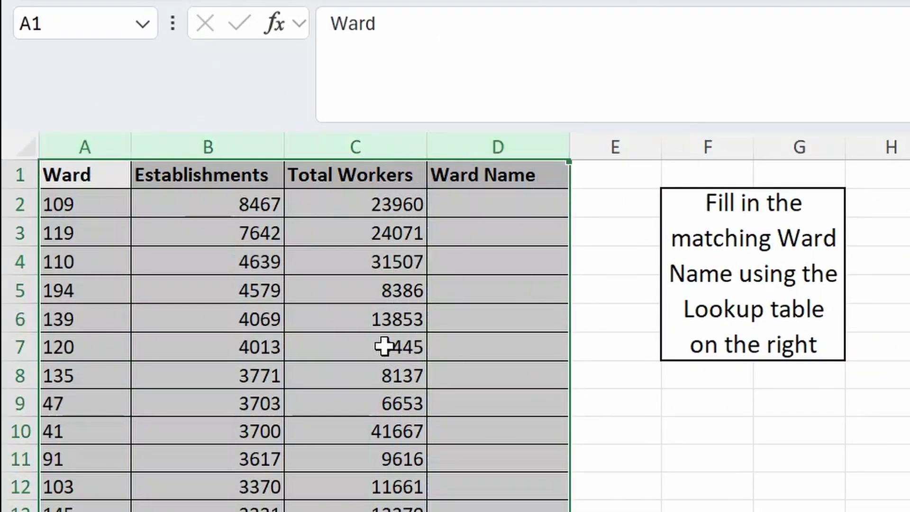
click(286, 280)
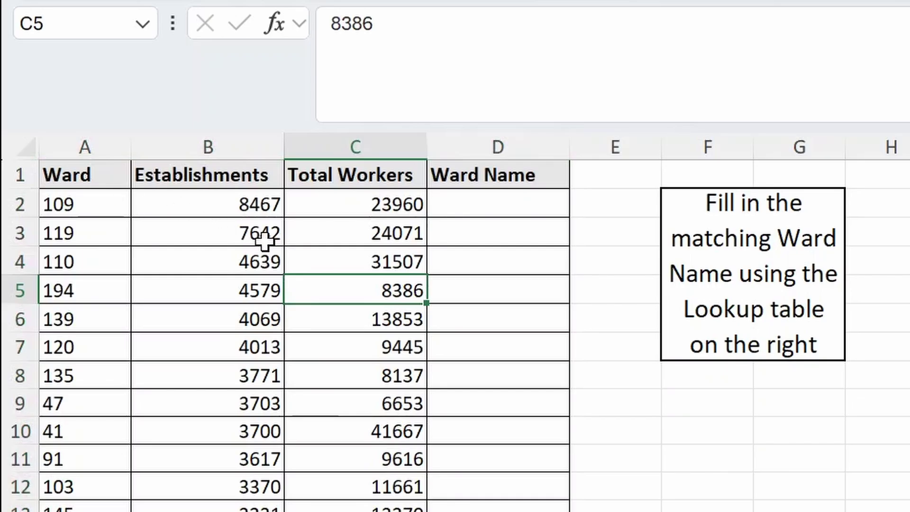
click(552, 200)
click(522, 145)
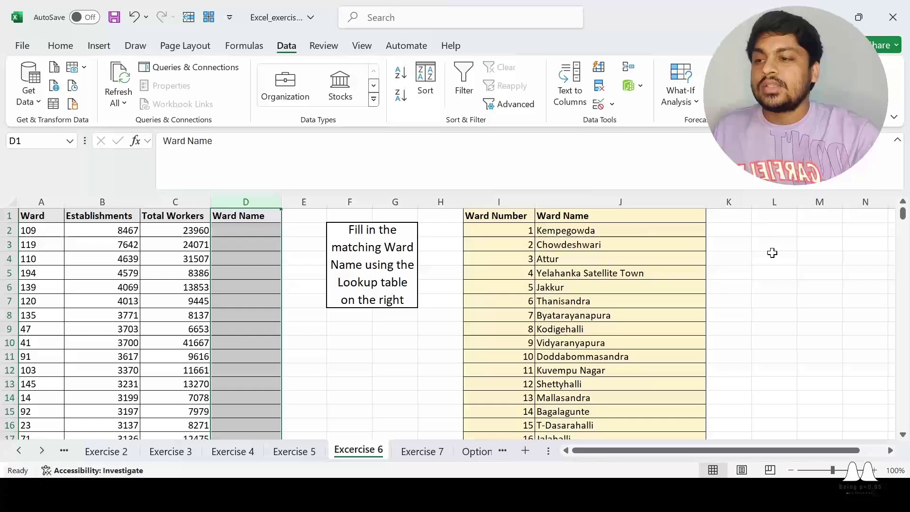
Examine the Ward Number and Ward Name lookup table from its header down to its last row
click(772, 254)
click(839, 169)
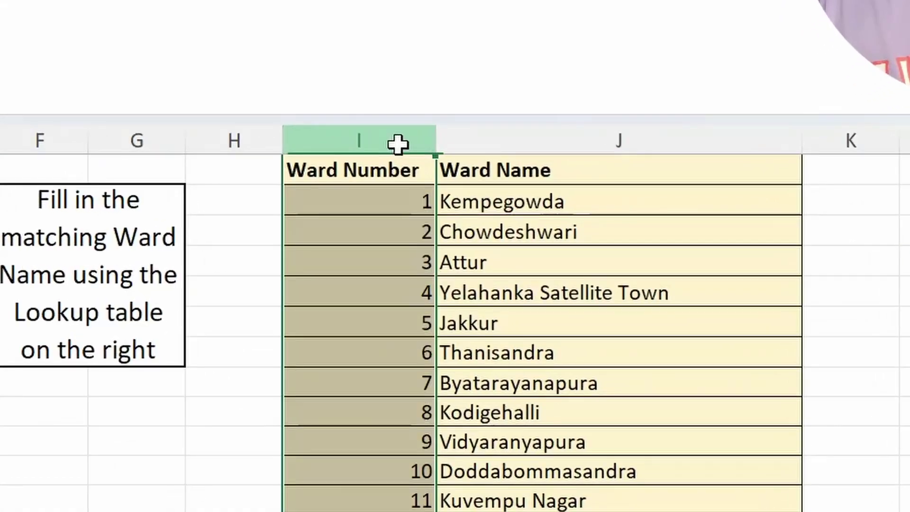
drag(397, 144, 526, 142)
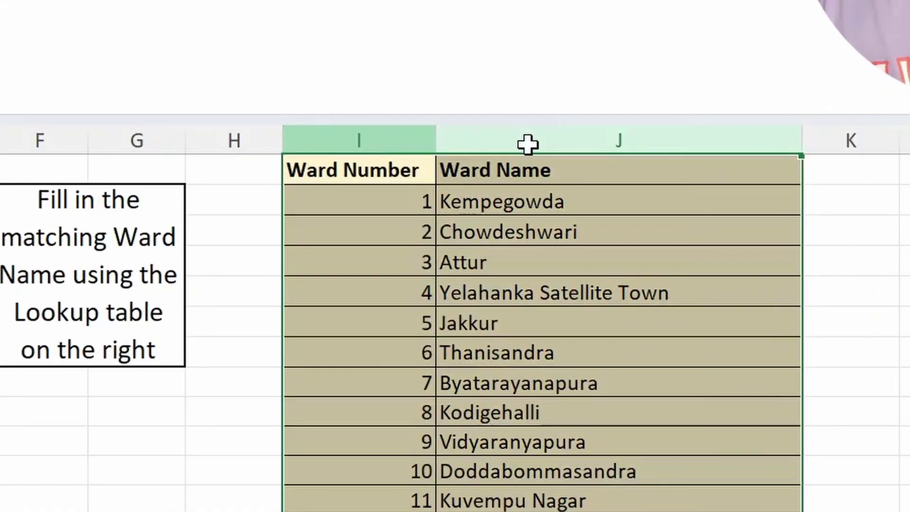
click(426, 219)
scroll(520, 294, down, 11)
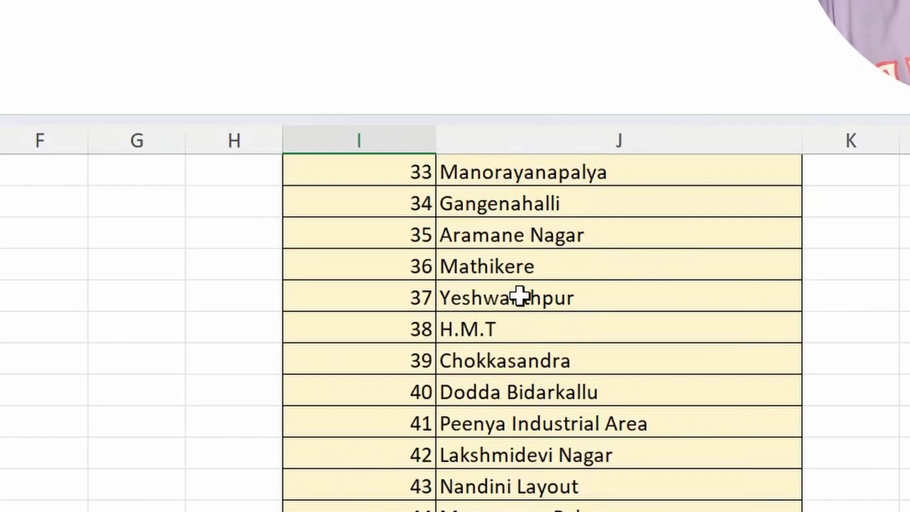
scroll(520, 296, down, 20)
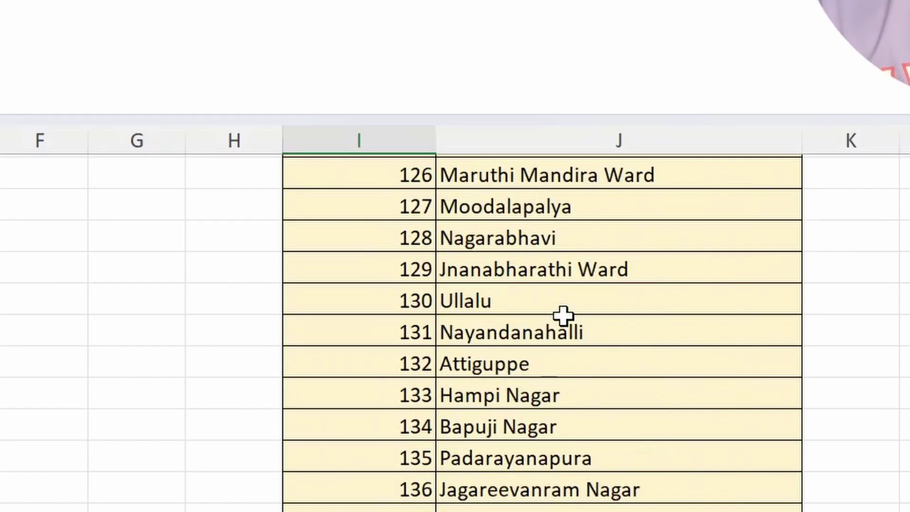
scroll(563, 315, down, 20)
scroll(563, 323, up, 4)
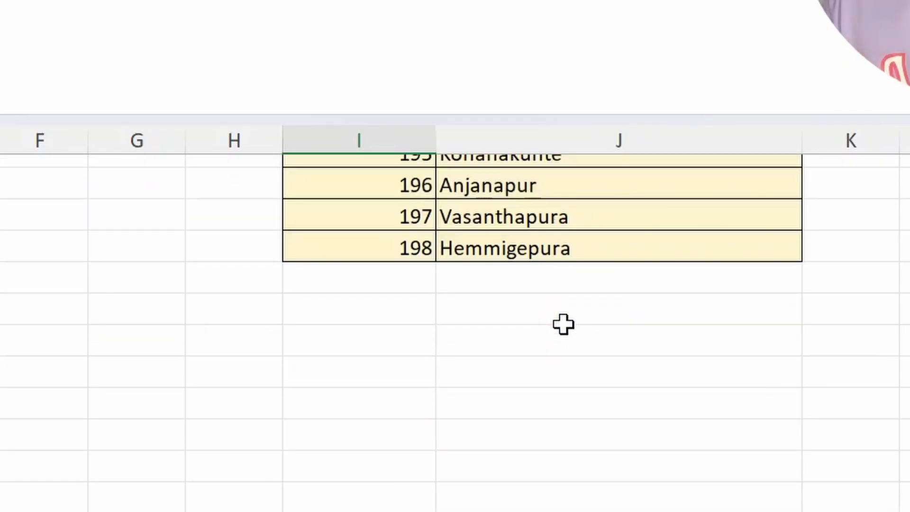
scroll(563, 324, up, 2)
scroll(542, 303, up, 20)
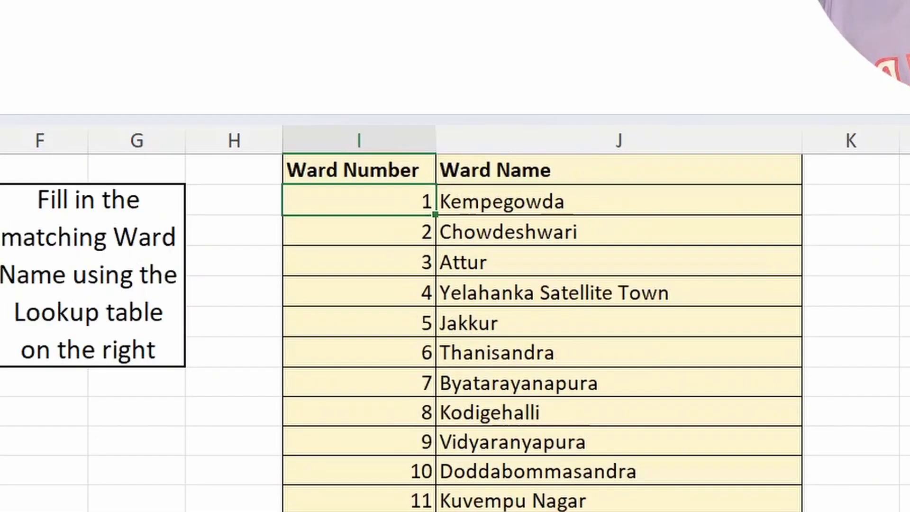
click(806, 278)
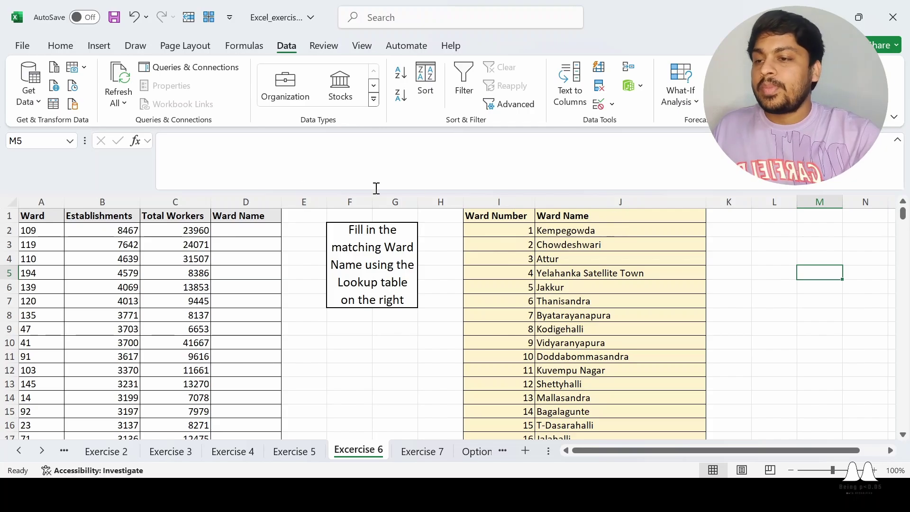
click(239, 216)
key(ctrl+shift+Down)
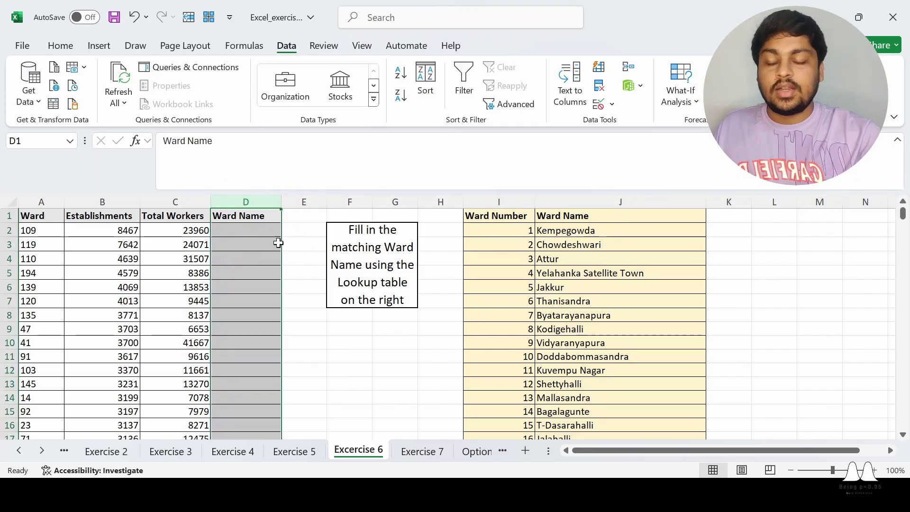
click(300, 258)
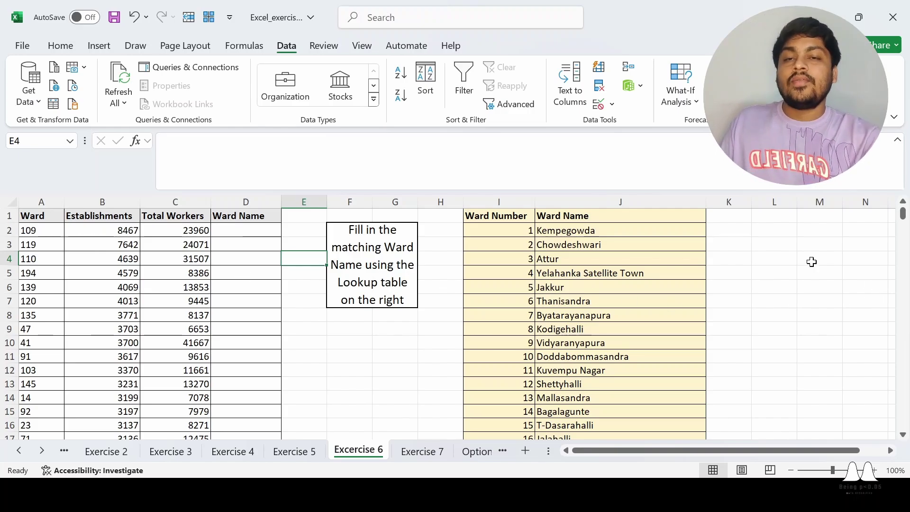
click(778, 274)
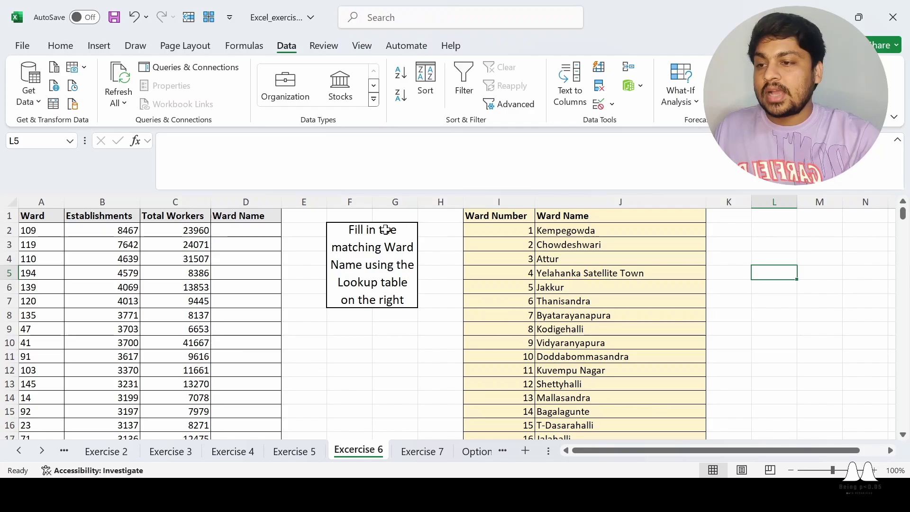
Find the ward name matching ward 109 by hand in the lookup table
click(43, 231)
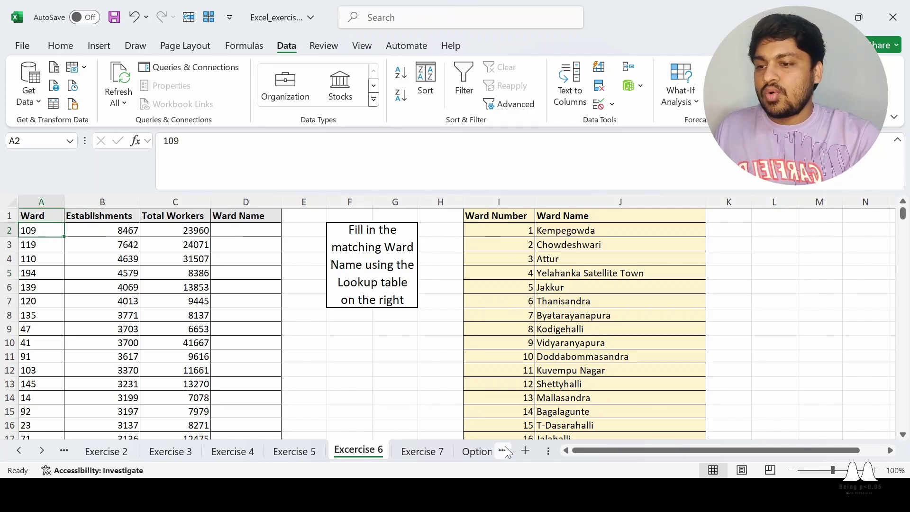
scroll(510, 241, down, 5)
scroll(519, 276, up, 5)
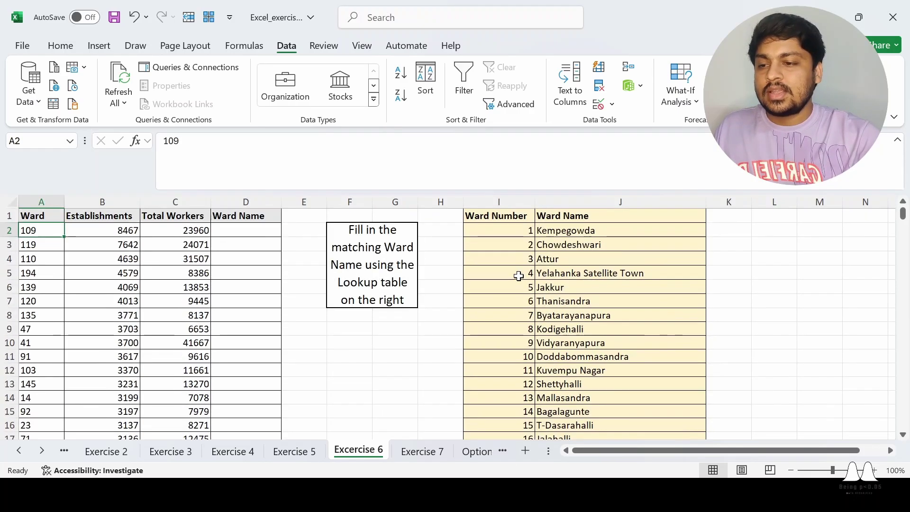
scroll(557, 274, down, 20)
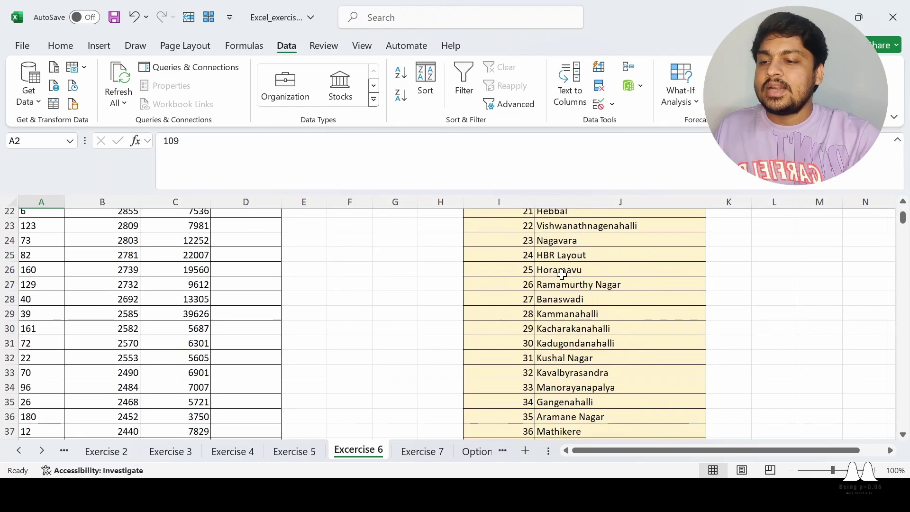
scroll(562, 277, down, 3)
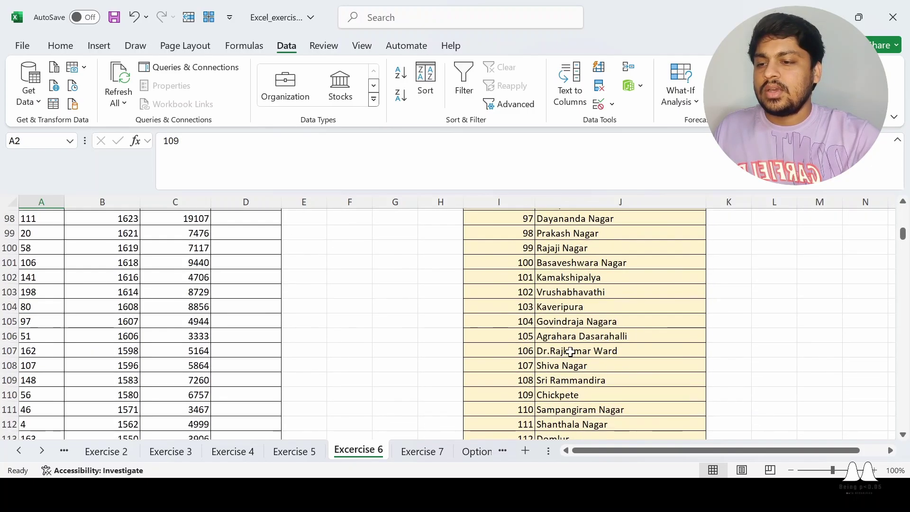
click(572, 395)
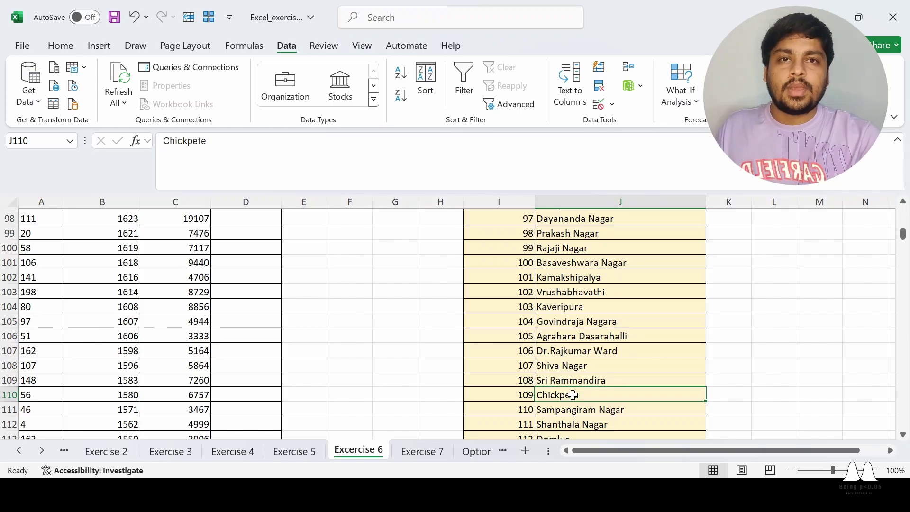
scroll(579, 389, up, 20)
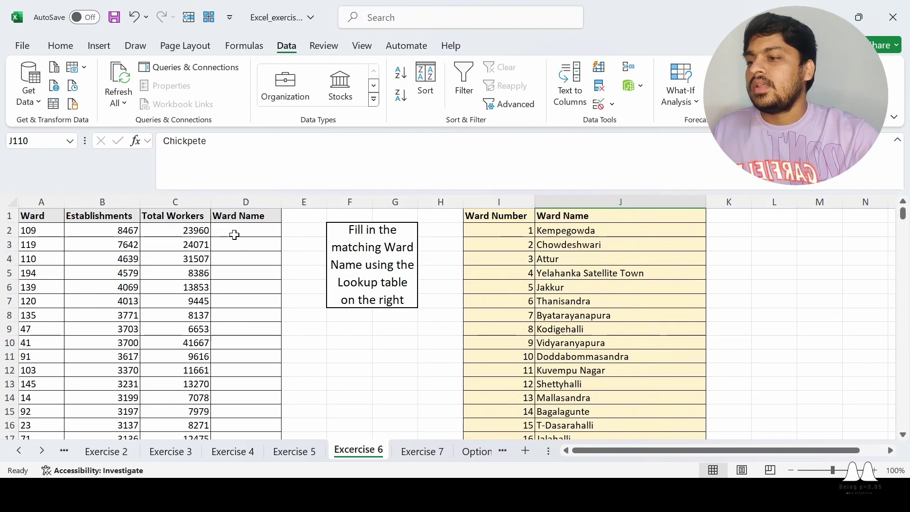
Compare the first ward in the main table with the lookup table's Ward Number column as the matching key
click(234, 235)
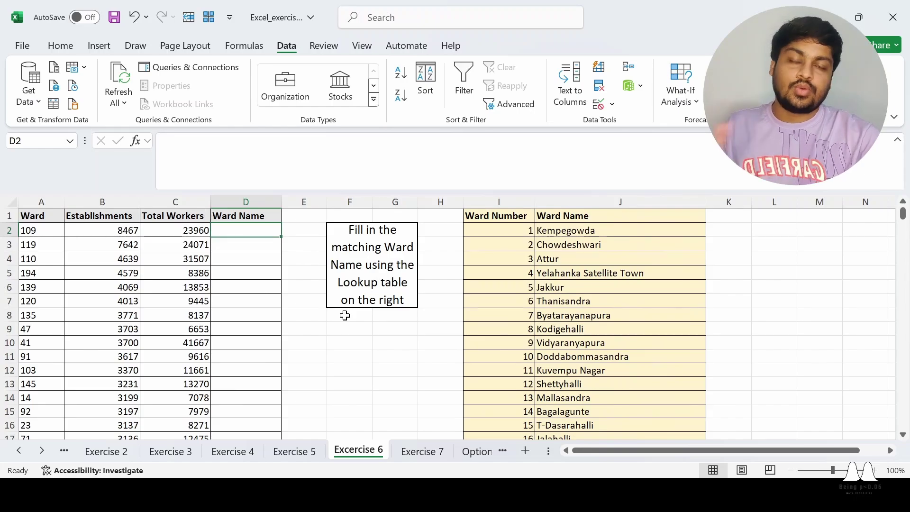
click(389, 365)
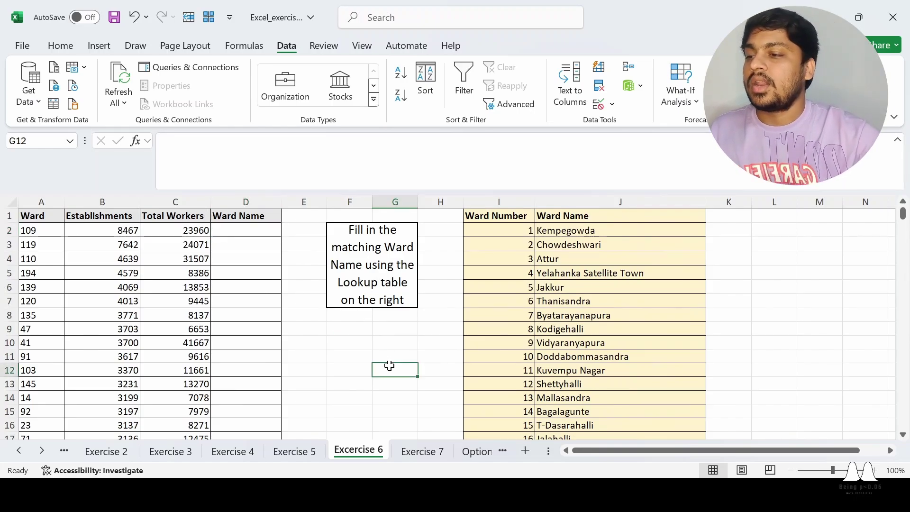
click(45, 231)
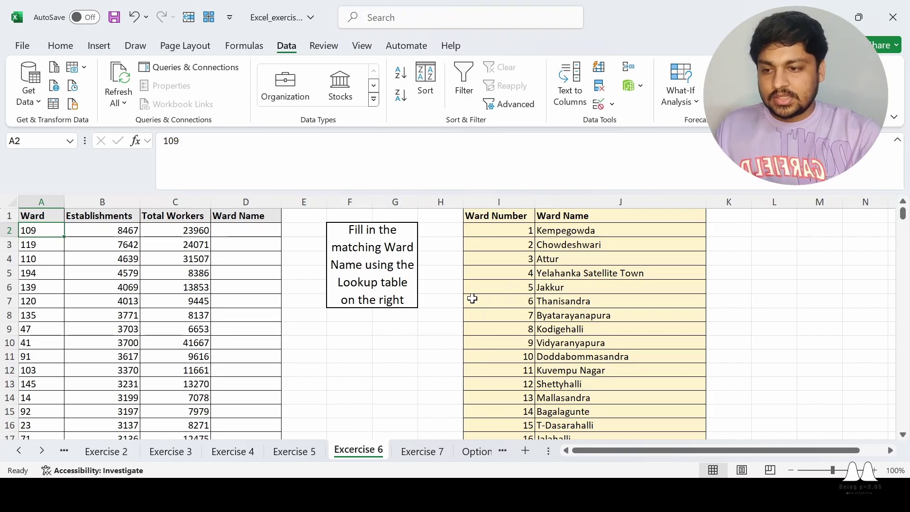
click(502, 201)
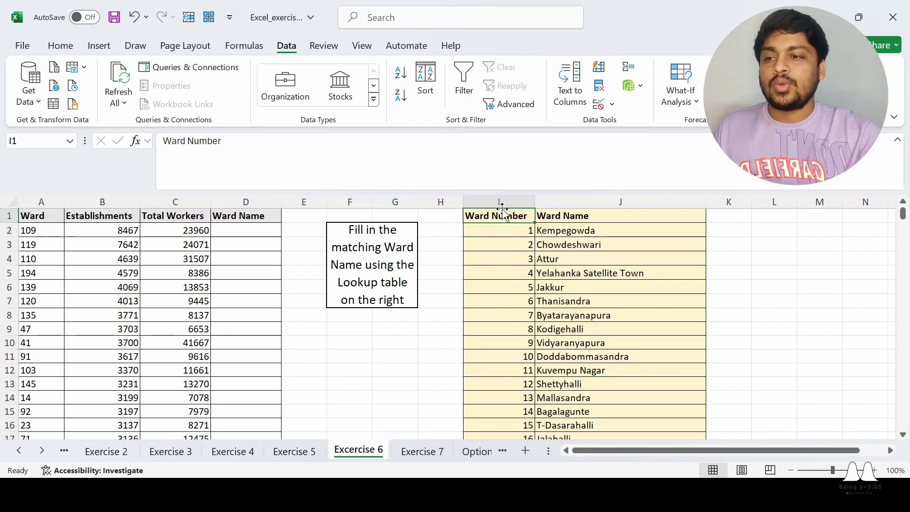
click(856, 294)
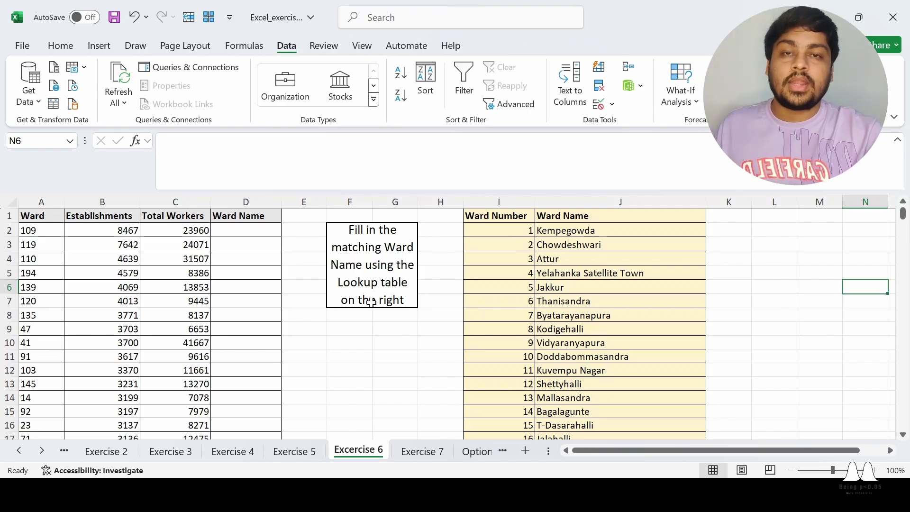
click(51, 231)
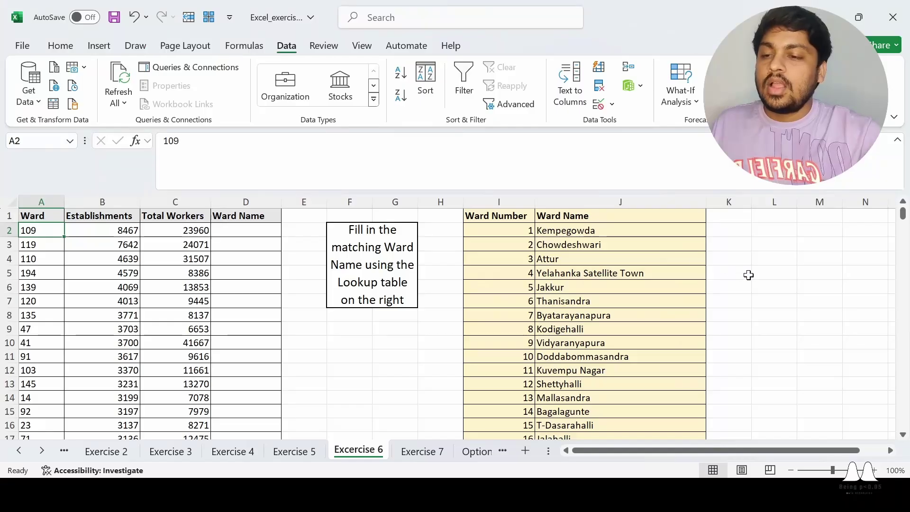
click(819, 286)
click(390, 348)
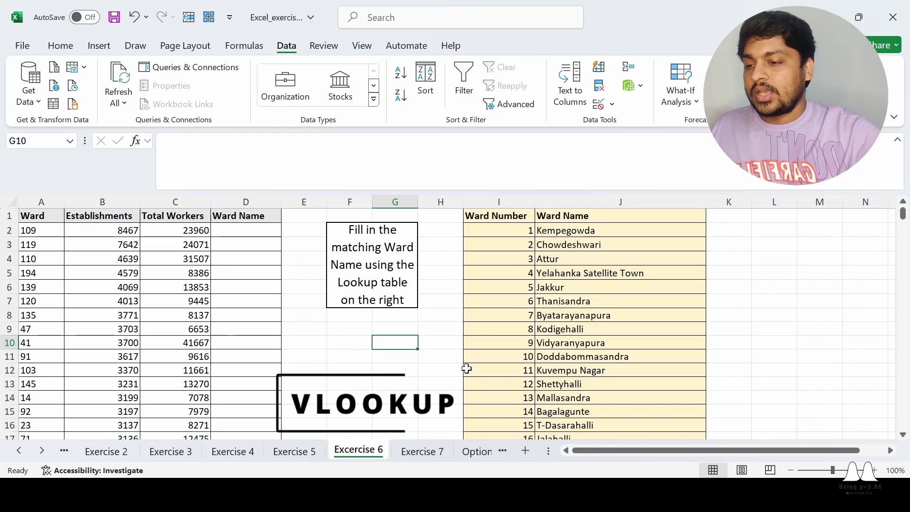
click(301, 231)
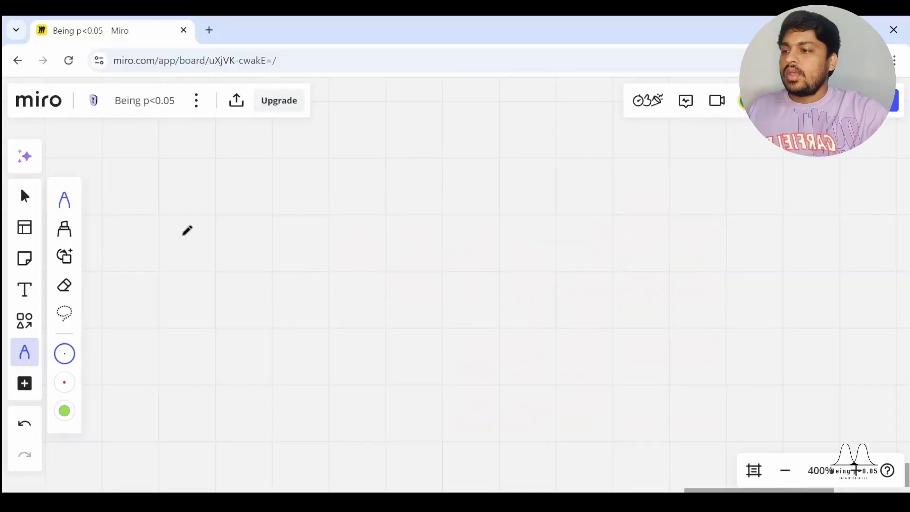
Handwrite the formula opening "= Vlookup (what ," on the blank board
mouse_move(144, 220)
mouse_down()
mouse_move(175, 217)
mouse_move(199, 237)
mouse_move(254, 248)
mouse_move(232, 255)
mouse_move(265, 250)
mouse_up()
drag(270, 236, 274, 248)
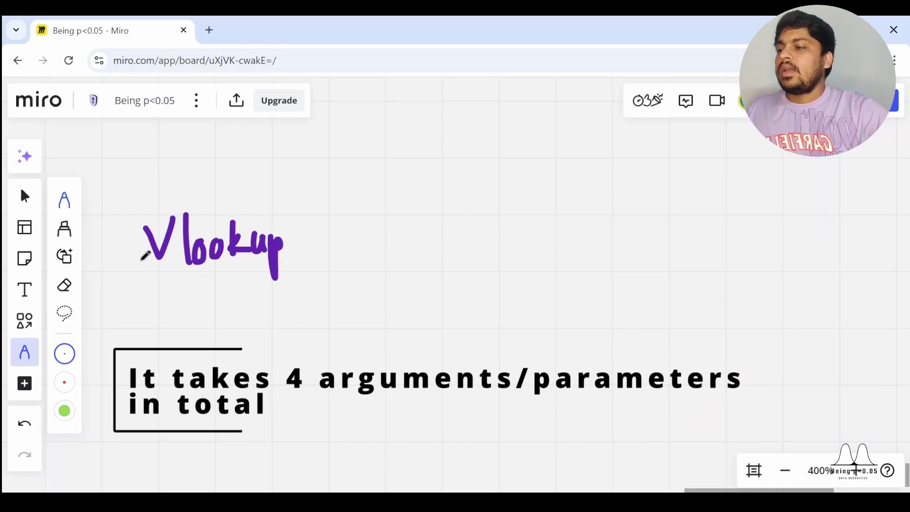
mouse_move(105, 251)
mouse_down()
mouse_move(132, 249)
mouse_move(134, 266)
mouse_up()
mouse_move(325, 207)
mouse_down()
mouse_move(315, 228)
mouse_move(342, 270)
mouse_up()
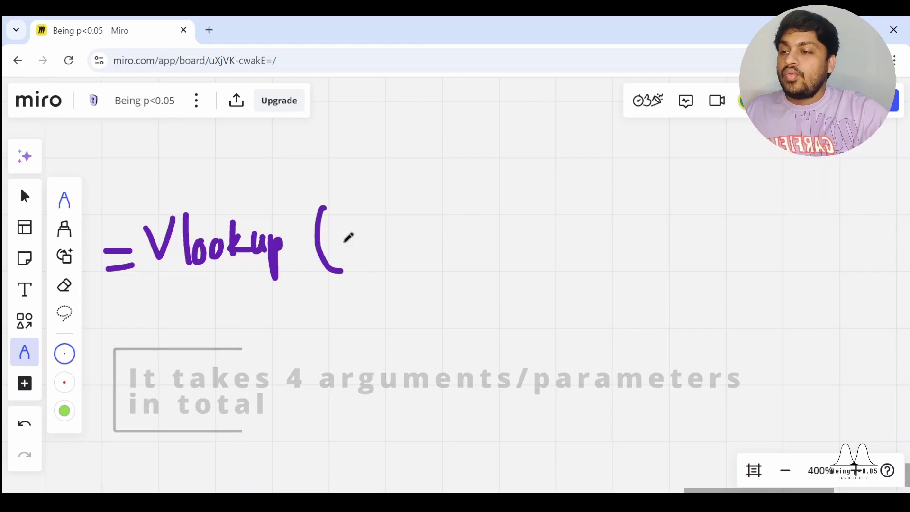
mouse_move(334, 223)
mouse_down()
mouse_move(371, 222)
mouse_move(386, 246)
mouse_move(409, 248)
mouse_up()
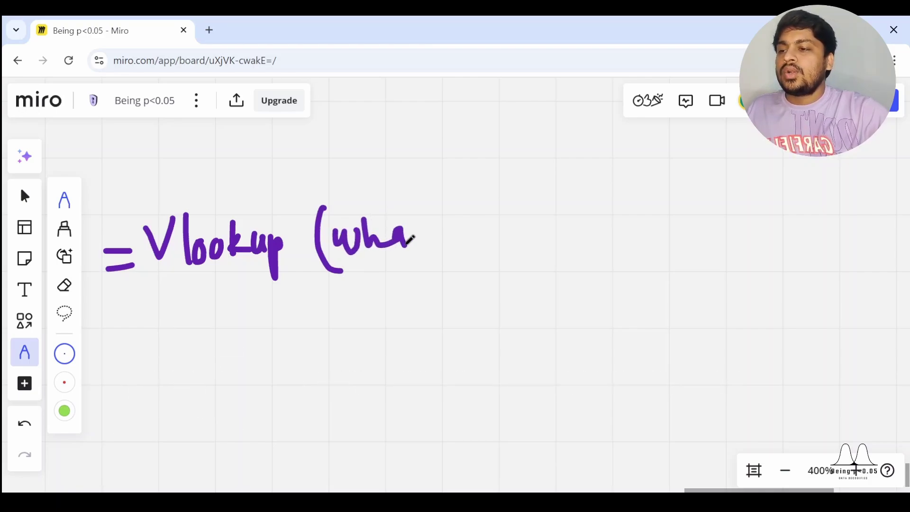
mouse_move(416, 212)
mouse_down()
mouse_move(421, 246)
mouse_move(431, 219)
mouse_up()
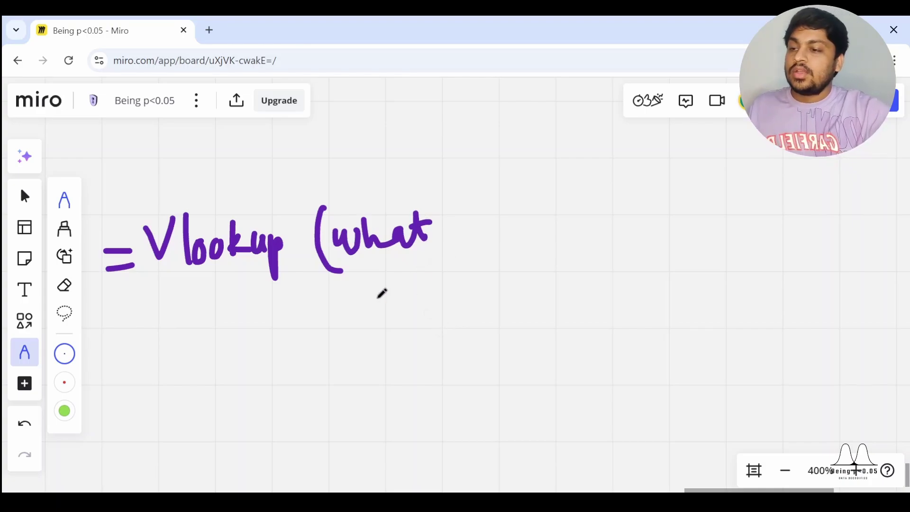
drag(457, 231, 448, 246)
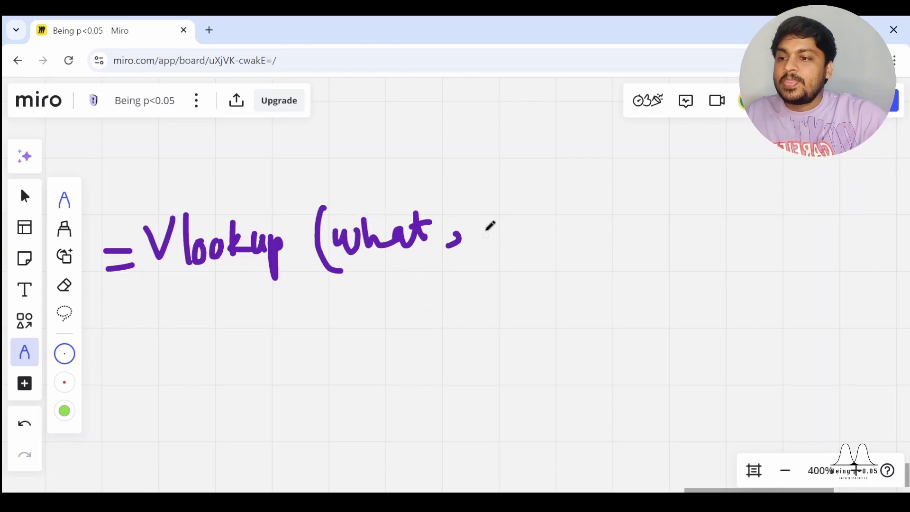
Add a boxed "list" as the second argument and draw an arrow labelled "Lookup" from "what" to it
mouse_move(486, 192)
mouse_down()
mouse_move(605, 185)
mouse_move(609, 227)
mouse_move(484, 239)
mouse_move(488, 195)
mouse_move(516, 226)
mouse_up()
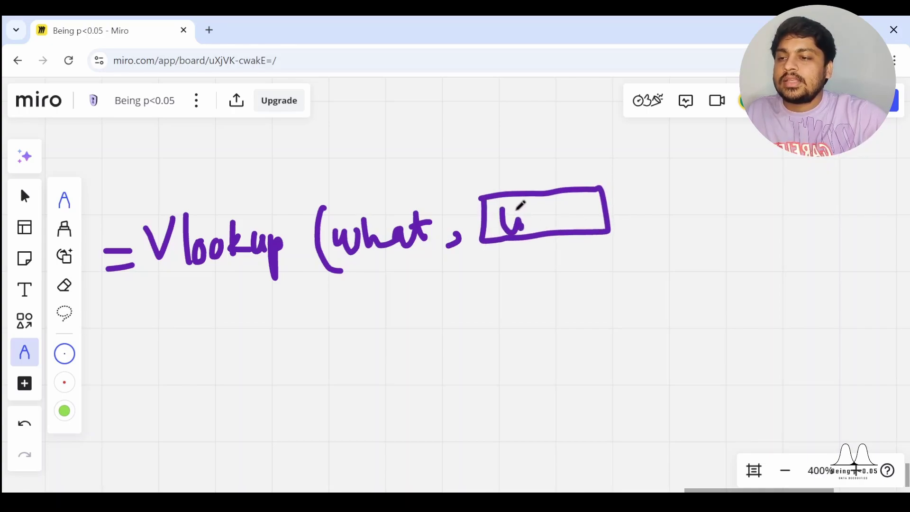
drag(560, 201, 577, 213)
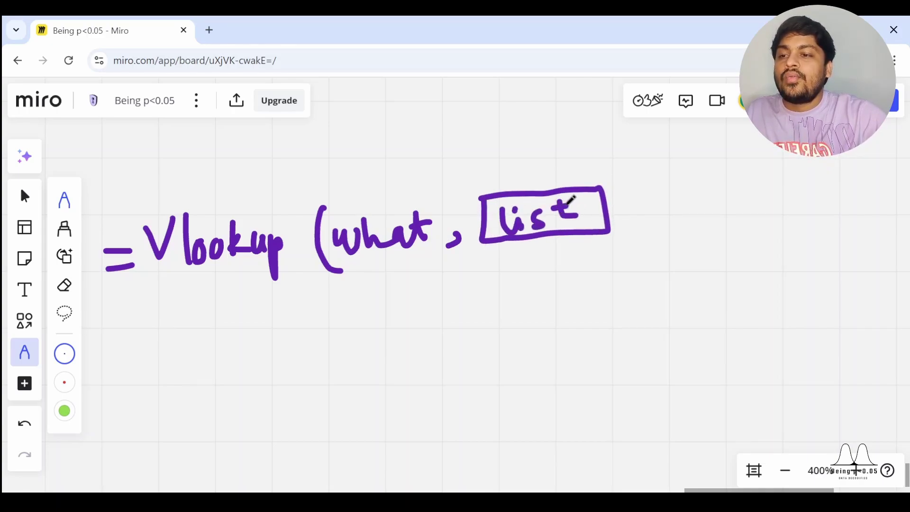
mouse_move(384, 205)
mouse_down()
mouse_move(452, 135)
mouse_move(521, 170)
mouse_move(522, 159)
mouse_up()
mouse_move(442, 102)
mouse_down()
mouse_move(456, 122)
mouse_move(488, 118)
mouse_move(495, 127)
mouse_move(543, 115)
mouse_up()
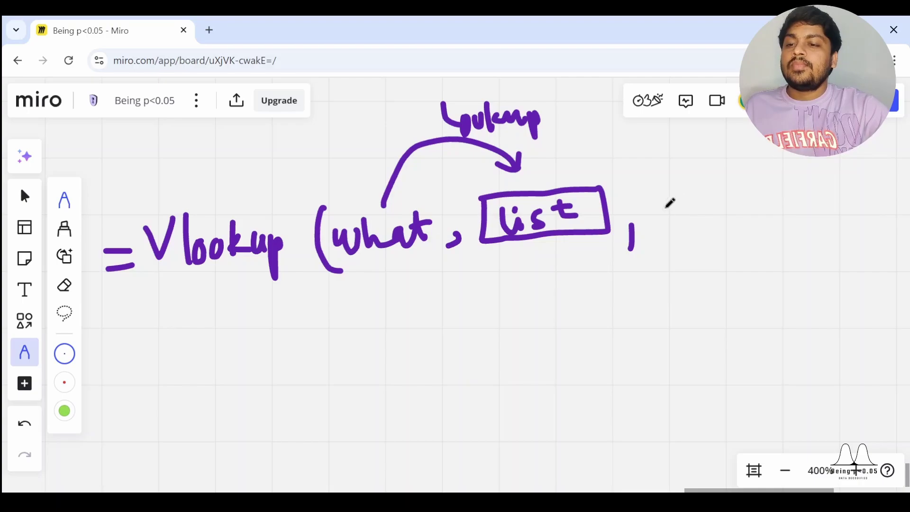
Handwrite "index position" as the third argument of the Vlookup formula
mouse_move(664, 202)
mouse_down()
mouse_move(667, 220)
mouse_move(694, 218)
mouse_up()
drag(711, 202, 715, 215)
drag(718, 203, 739, 204)
drag(737, 187, 770, 206)
mouse_move(684, 242)
mouse_down()
mouse_move(692, 282)
mouse_move(707, 242)
mouse_move(736, 255)
mouse_up()
mouse_move(743, 218)
mouse_down()
mouse_move(754, 234)
mouse_move(789, 230)
mouse_up()
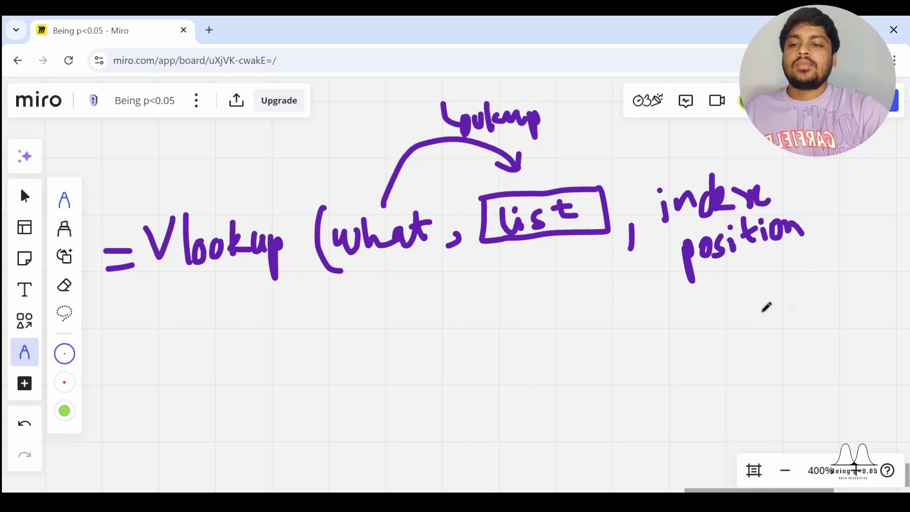
Sketch a two-column table below the formula, with 1, 2, 3 in the first column and squiggles in the second
mouse_move(537, 338)
mouse_down()
mouse_move(553, 443)
mouse_move(664, 400)
mouse_move(552, 439)
mouse_up()
drag(572, 338, 590, 440)
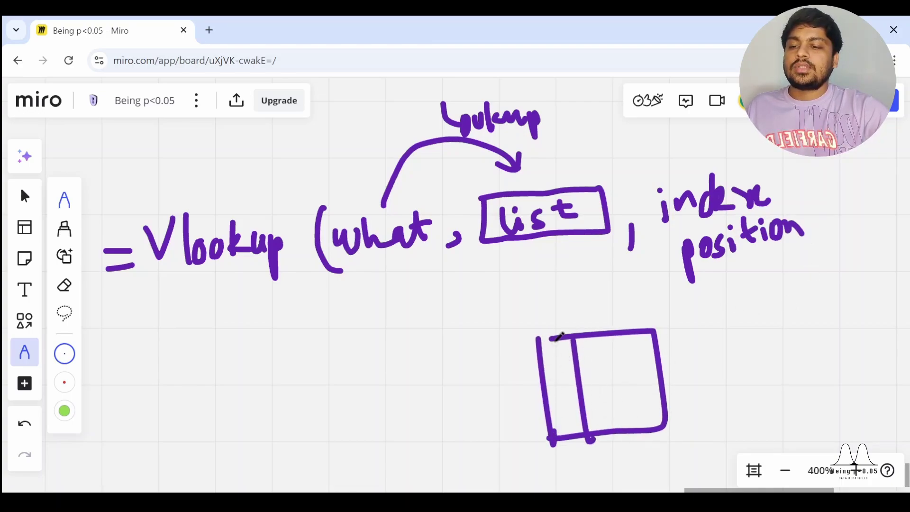
drag(558, 392, 562, 404)
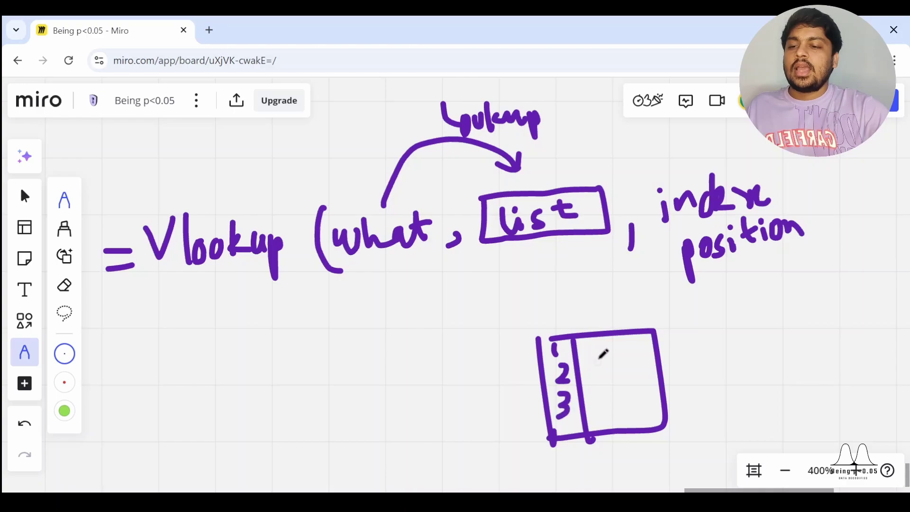
drag(609, 351, 629, 353)
mouse_move(610, 392)
mouse_down()
mouse_move(630, 389)
mouse_move(628, 403)
mouse_up()
mouse_move(555, 240)
mouse_down()
mouse_move(564, 326)
mouse_move(585, 320)
mouse_up()
key(ctrl+z)
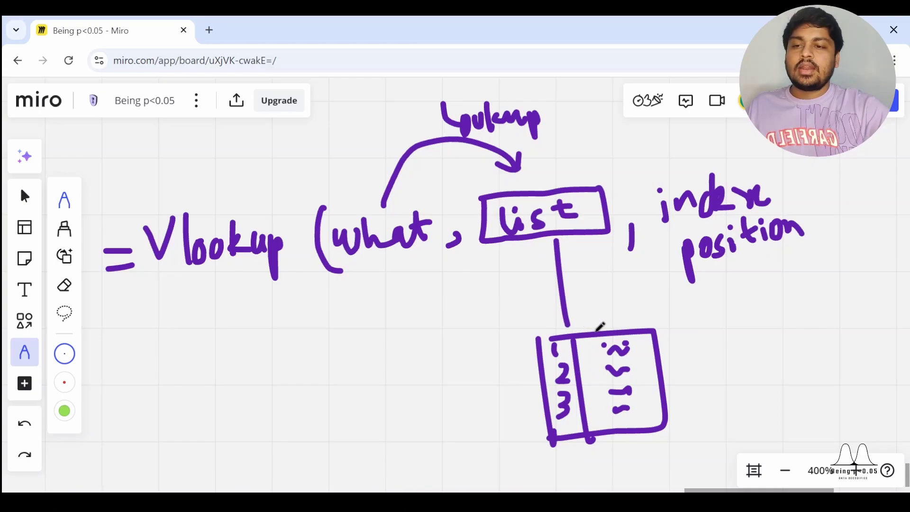
key(ctrl+z)
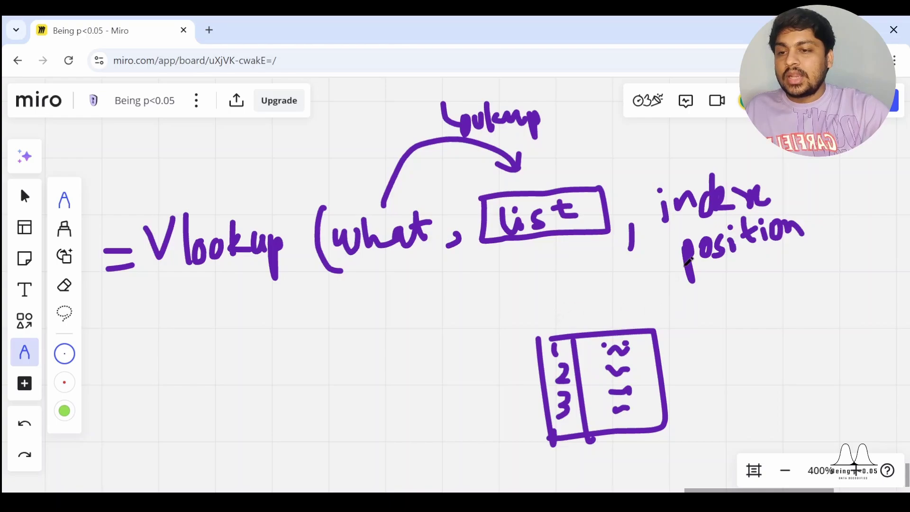
Label the sketched table's columns "1st" and "2nd", and write a 2 with an arrow pointing to "index position"
drag(546, 310, 544, 335)
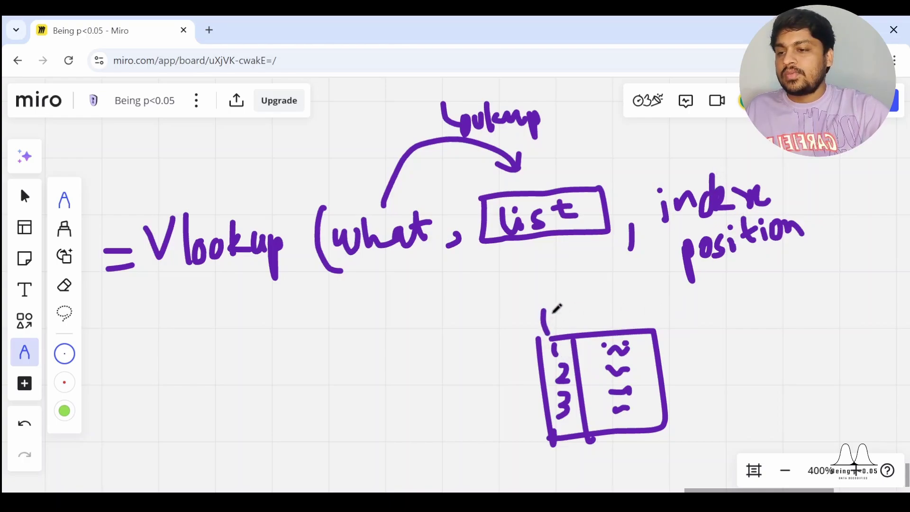
mouse_move(562, 290)
mouse_down()
mouse_move(558, 308)
mouse_move(579, 297)
mouse_move(607, 316)
mouse_move(616, 294)
mouse_move(638, 304)
mouse_up()
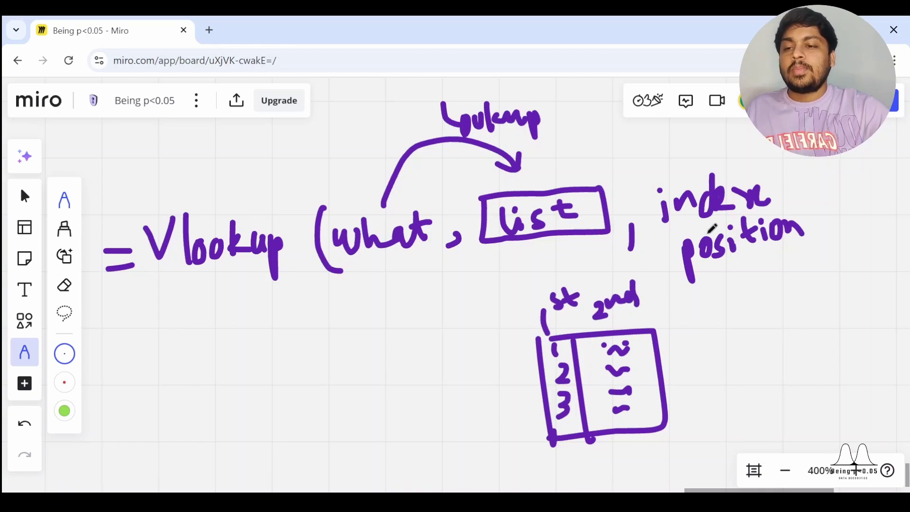
mouse_move(692, 334)
mouse_down()
mouse_move(730, 284)
mouse_move(743, 300)
mouse_move(706, 361)
mouse_move(719, 360)
mouse_up()
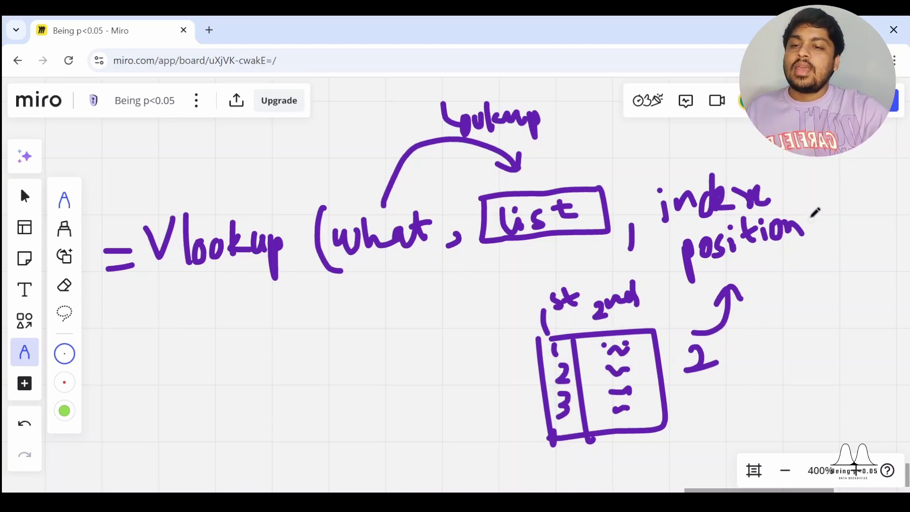
Add a comma after "index position" and write the fourth argument's options TRUE and FALSE beside the sketched table
drag(812, 206, 815, 221)
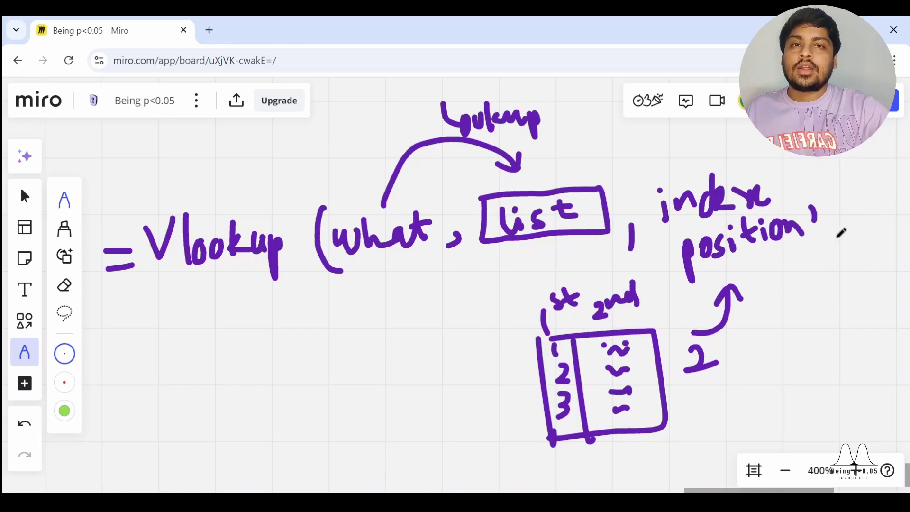
mouse_move(754, 381)
mouse_down()
mouse_move(773, 379)
mouse_move(764, 395)
mouse_move(785, 401)
mouse_move(826, 368)
mouse_move(855, 372)
mouse_move(853, 396)
mouse_up()
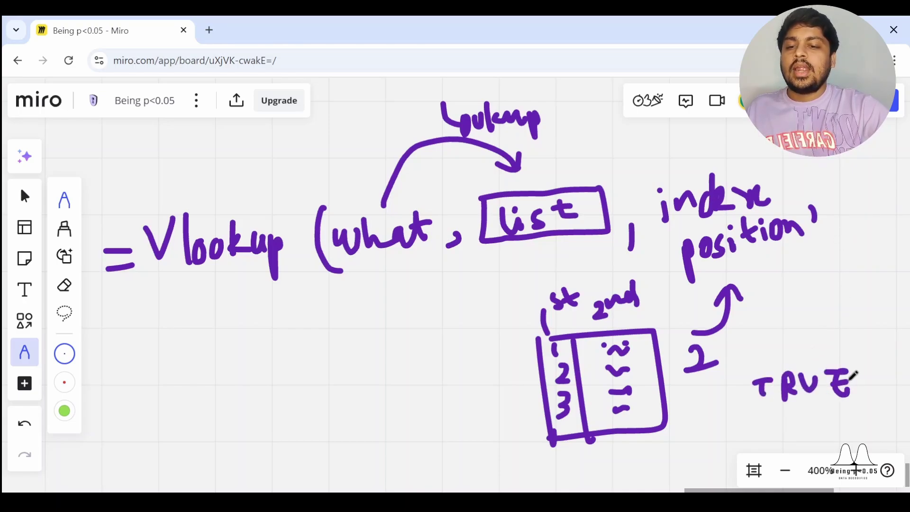
mouse_move(755, 429)
mouse_down()
mouse_move(754, 450)
mouse_move(786, 436)
mouse_move(827, 448)
mouse_move(837, 428)
mouse_move(849, 445)
mouse_up()
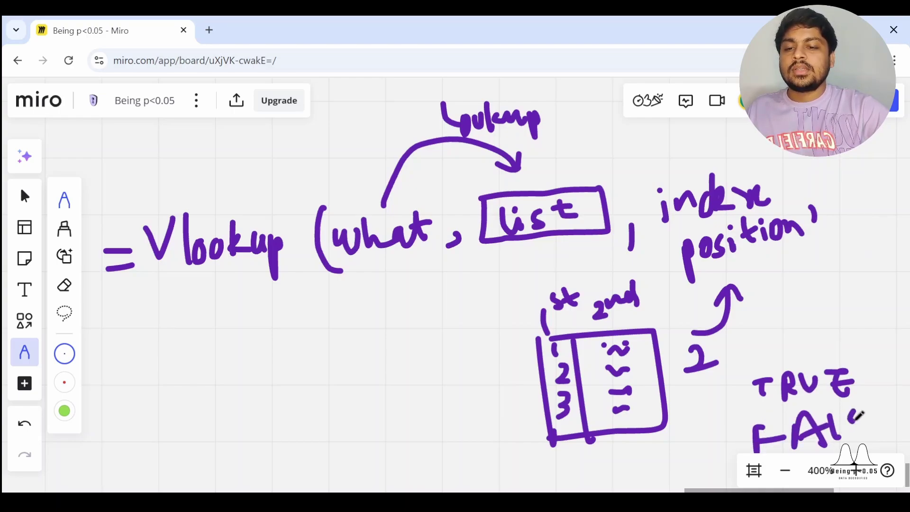
mouse_move(864, 411)
mouse_down()
mouse_move(850, 433)
mouse_move(889, 402)
mouse_up()
drag(877, 407, 900, 420)
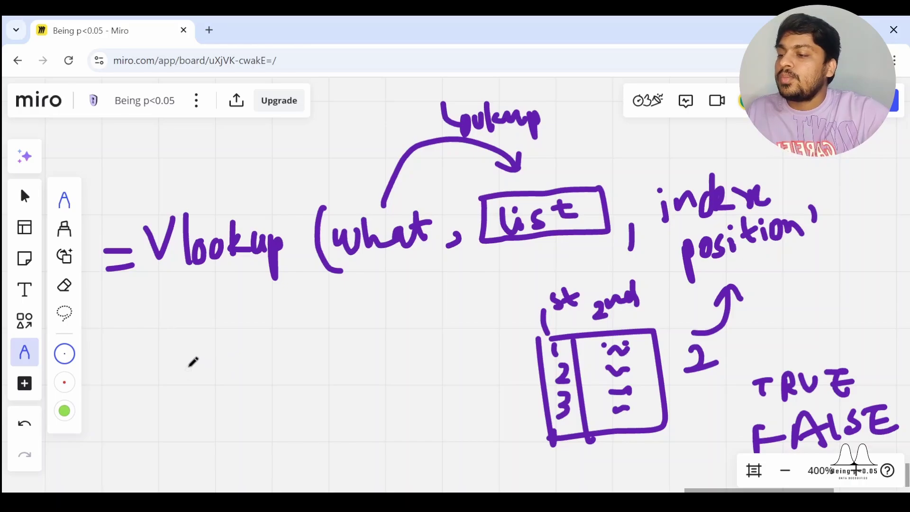
Write the sample values "Abc" and "pqr" below the formula and draw an arrow from them to the word "list"
mouse_move(181, 384)
mouse_down()
mouse_move(196, 362)
mouse_move(219, 382)
mouse_move(251, 379)
mouse_up()
mouse_move(189, 410)
mouse_down()
mouse_move(226, 419)
mouse_move(240, 404)
mouse_up()
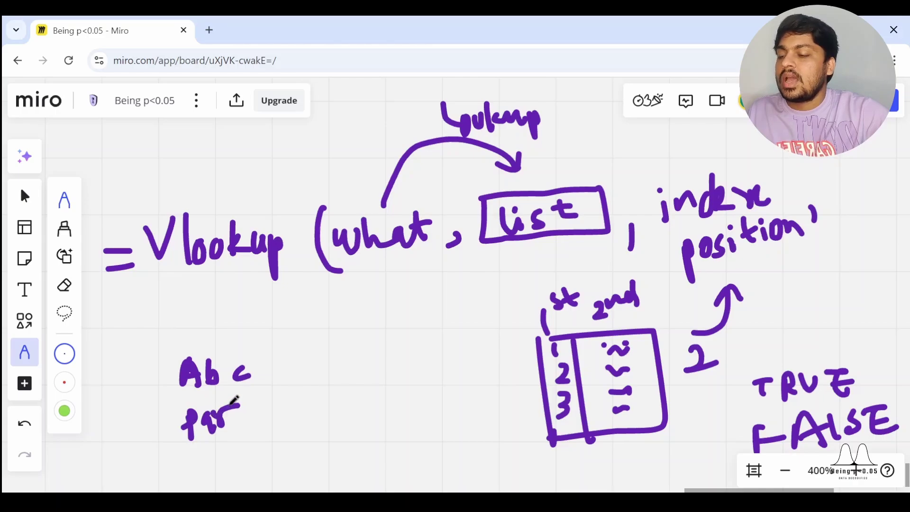
mouse_move(221, 341)
mouse_down()
mouse_move(351, 357)
mouse_move(354, 345)
mouse_up()
mouse_move(341, 391)
mouse_down()
mouse_move(351, 408)
mouse_move(354, 389)
mouse_move(358, 409)
mouse_up()
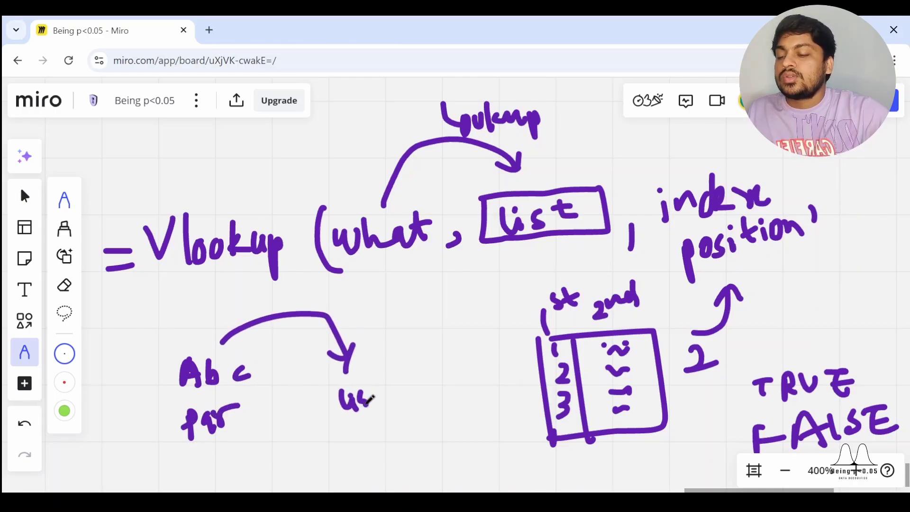
mouse_move(379, 374)
mouse_down()
mouse_move(387, 402)
mouse_move(392, 379)
mouse_up()
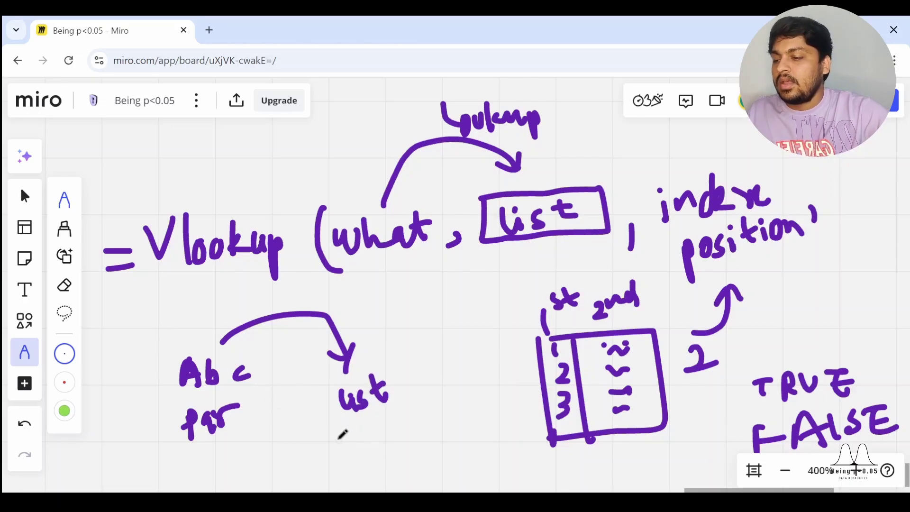
Write "pabc" under "list" with "abc" underlined, then circle "Abc" and draw an arrow from it to "pabc"
mouse_move(325, 432)
mouse_down()
mouse_move(352, 454)
mouse_move(371, 456)
mouse_up()
mouse_move(401, 437)
mouse_down()
mouse_move(396, 432)
mouse_move(399, 451)
mouse_up()
drag(347, 468, 402, 460)
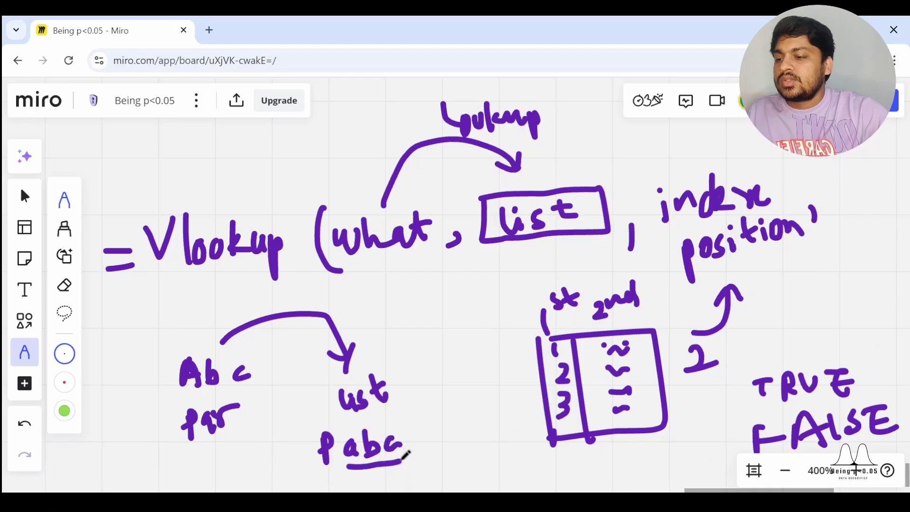
mouse_move(332, 423)
mouse_down()
mouse_move(338, 477)
mouse_move(333, 417)
mouse_up()
key(ctrl+z)
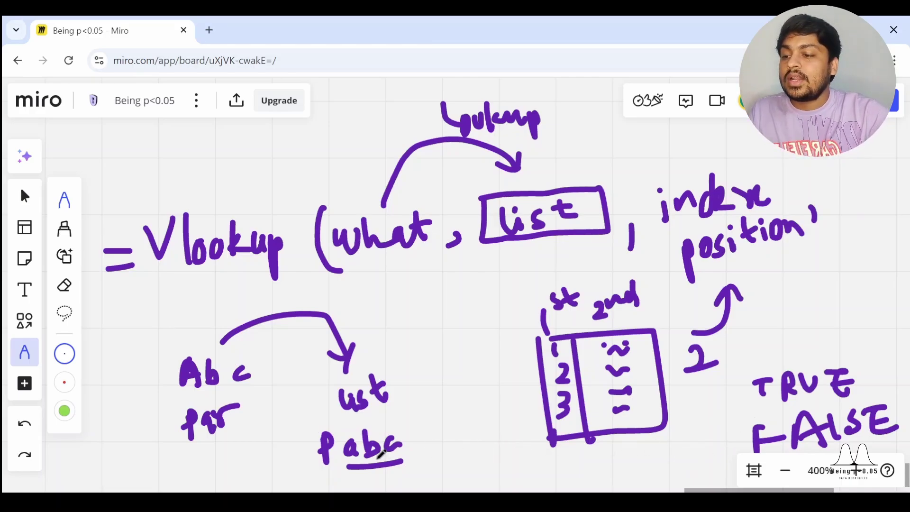
mouse_move(235, 342)
mouse_down()
mouse_move(266, 388)
mouse_move(238, 353)
mouse_up()
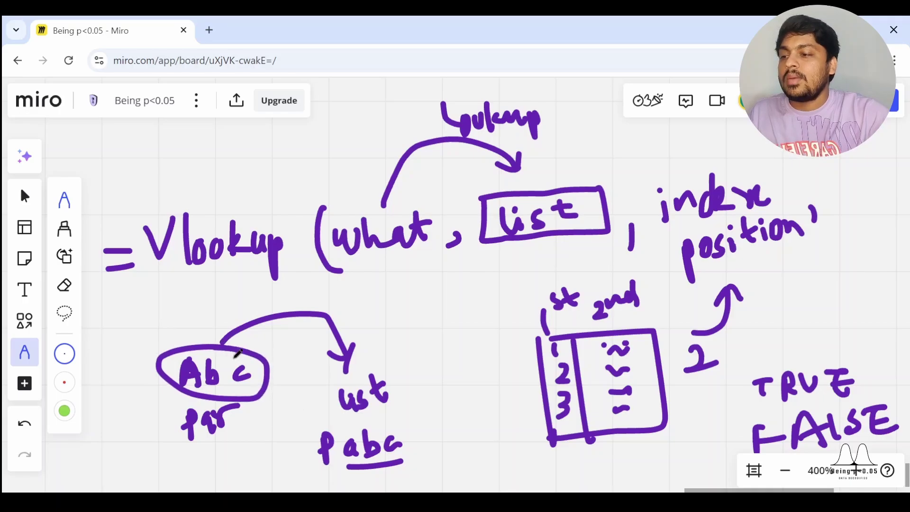
mouse_move(272, 381)
mouse_down()
mouse_move(346, 417)
mouse_move(331, 427)
mouse_move(359, 419)
mouse_up()
Cross out "pabc" with two strokes, and undo both strokes
drag(290, 430, 442, 466)
drag(402, 421, 305, 490)
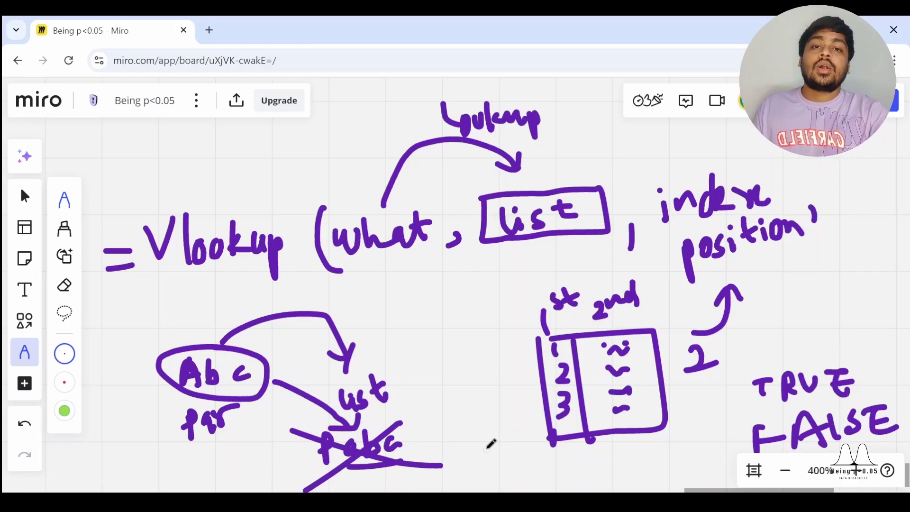
key(ctrl+z)
key(ctrl+z)
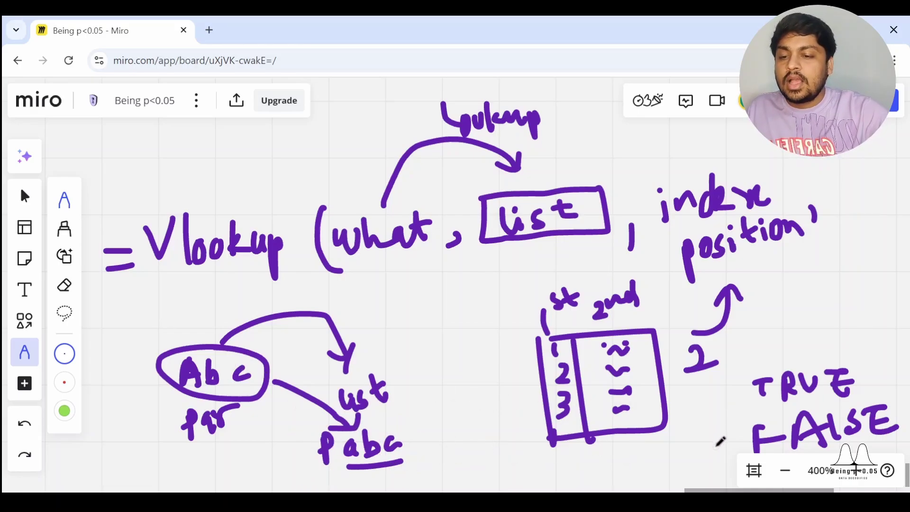
Draw check marks beside FALSE and TRUE, and handwrite the last argument after the comma following "index position"
mouse_move(707, 439)
mouse_down()
mouse_move(718, 458)
mouse_move(738, 423)
mouse_up()
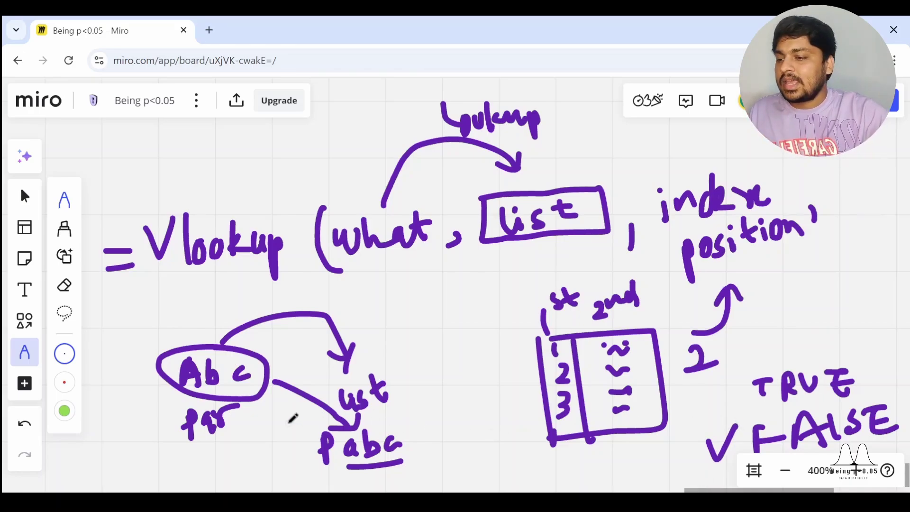
mouse_move(427, 428)
mouse_down()
mouse_move(341, 480)
mouse_move(425, 432)
mouse_up()
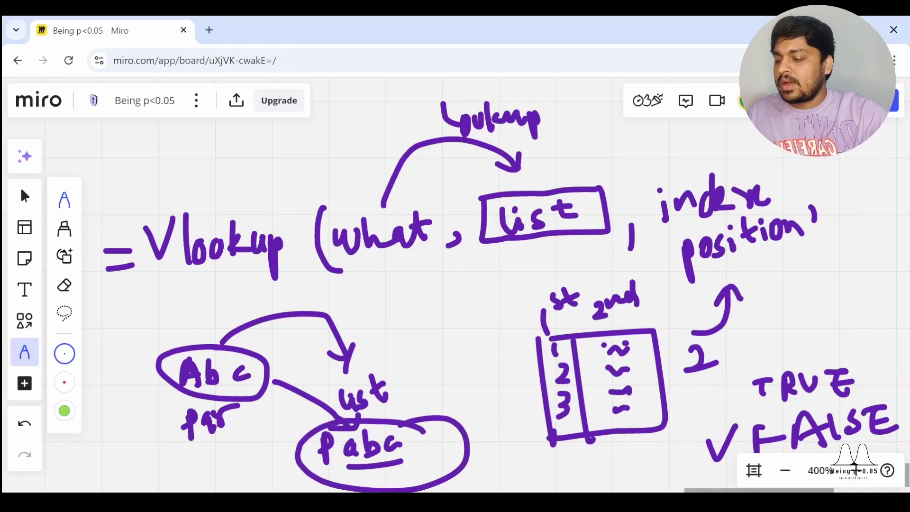
key(ctrl+z)
drag(862, 372, 886, 350)
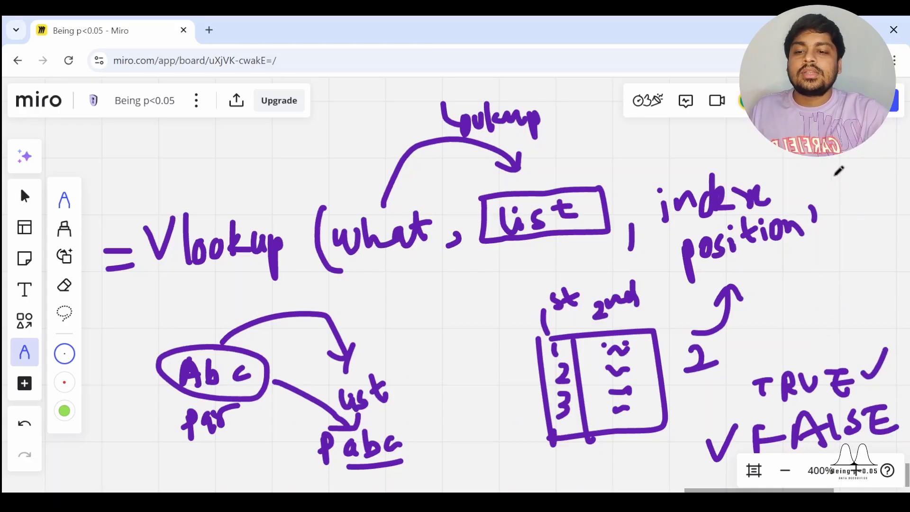
drag(844, 174, 852, 175)
mouse_move(842, 178)
mouse_down()
mouse_move(853, 209)
mouse_move(872, 187)
mouse_move(892, 202)
mouse_move(871, 215)
mouse_up()
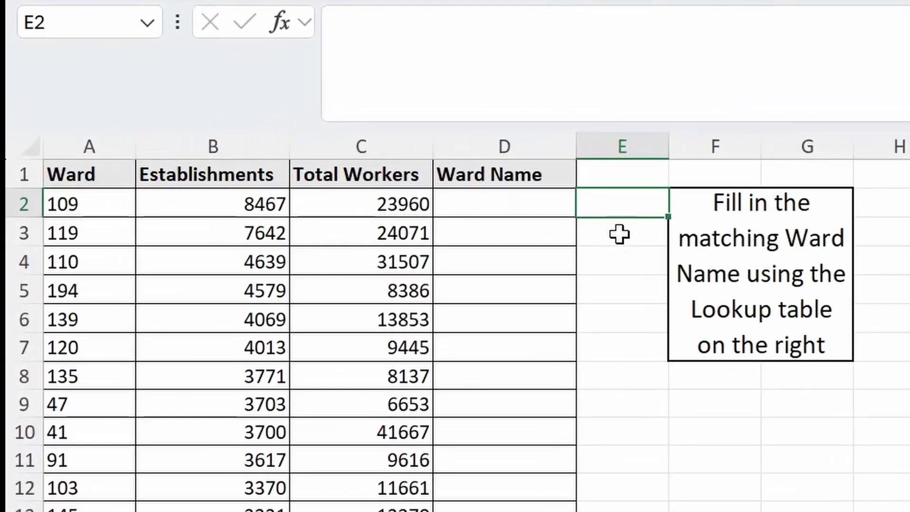
Start a VLOOKUP formula in cell D2 with the ward number in A2 as the lookup value
key(Up)
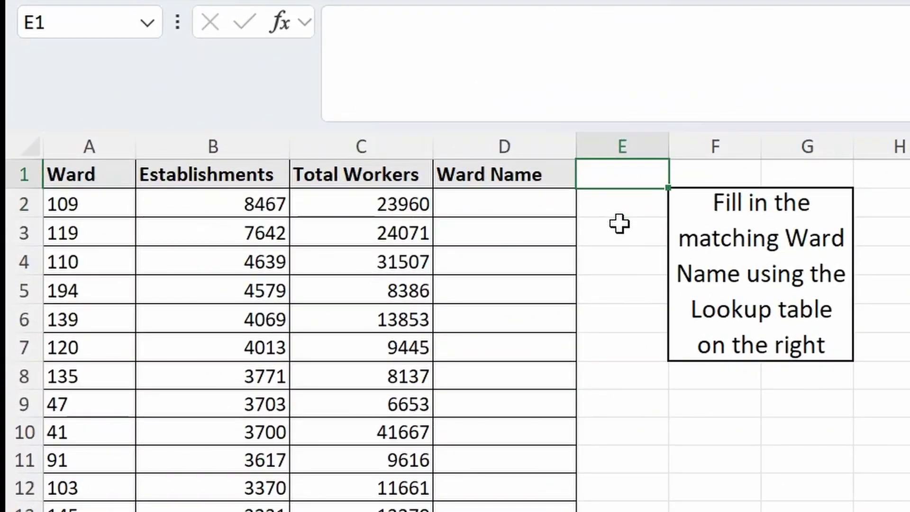
key(Left)
key(Down)
key(Down)
key(Up)
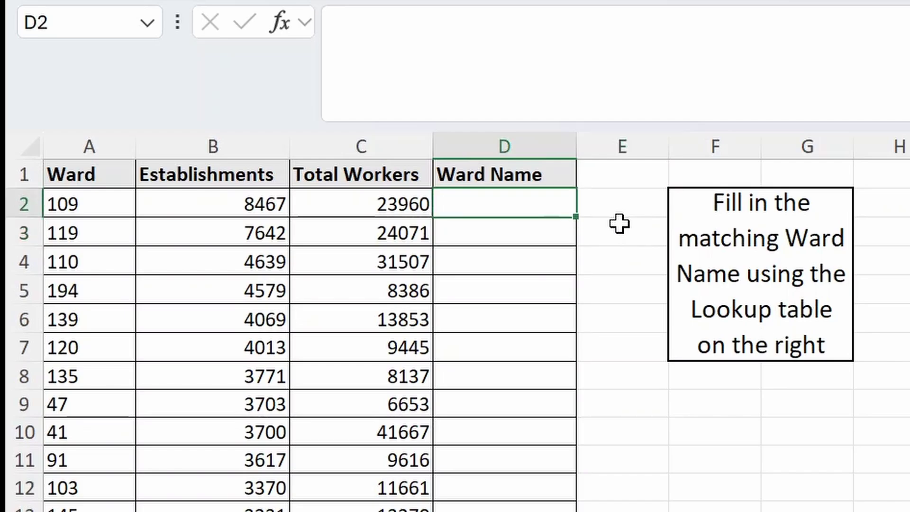
key(Right)
key(Left)
text(=)
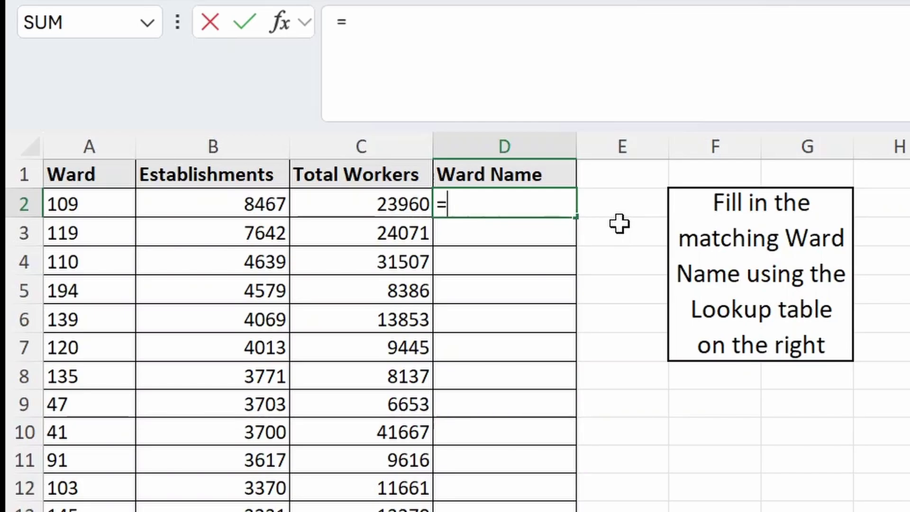
text(vl)
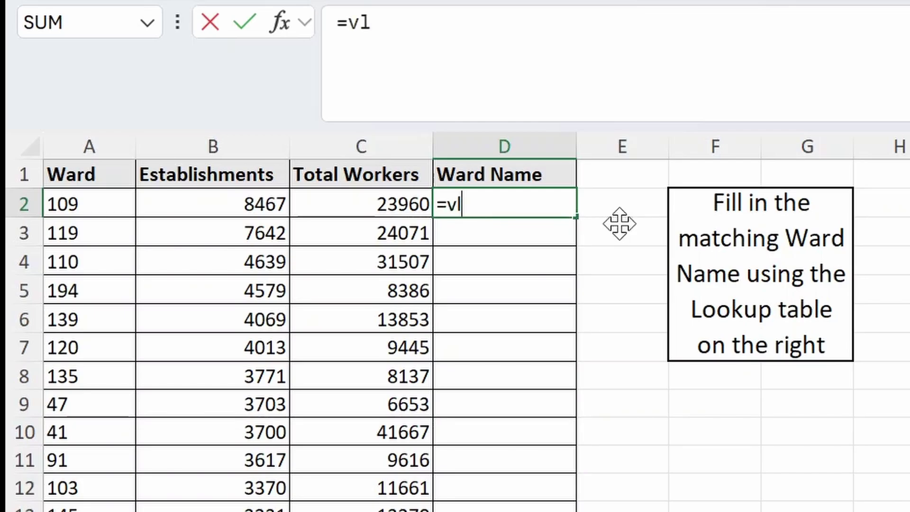
text(oo)
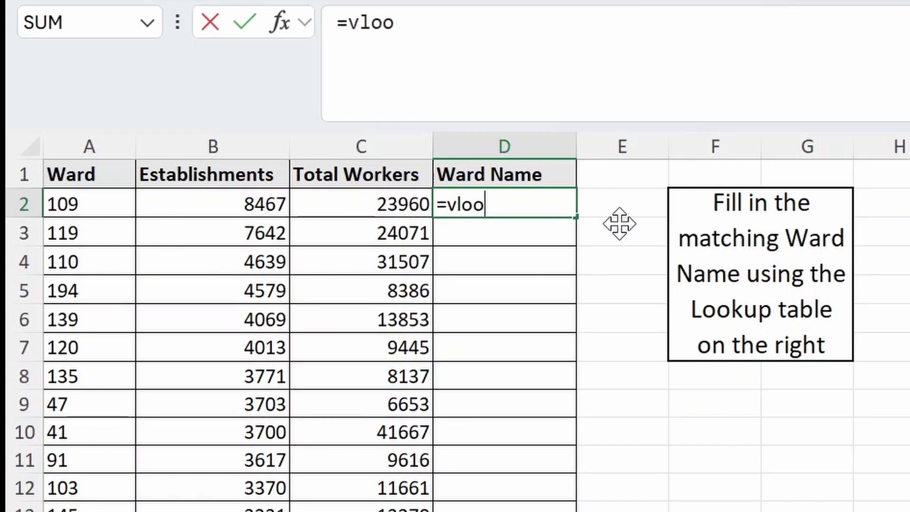
key(Tab)
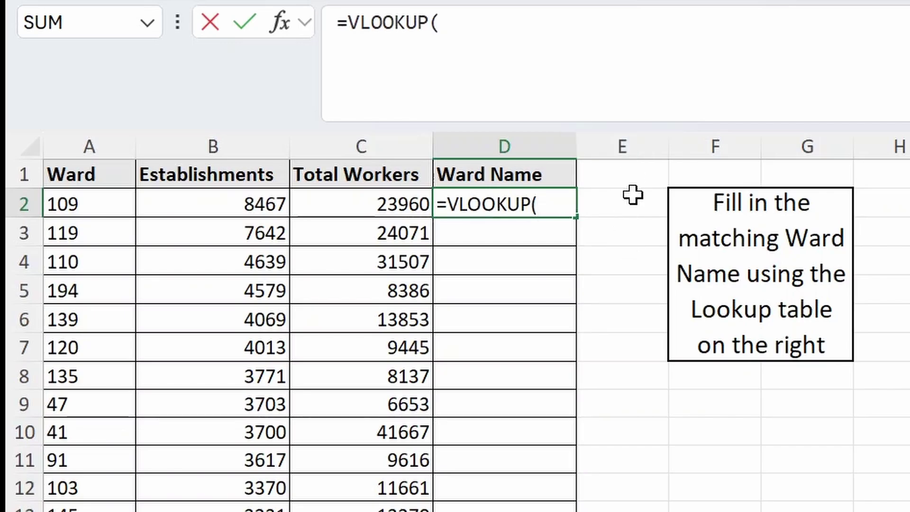
click(76, 205)
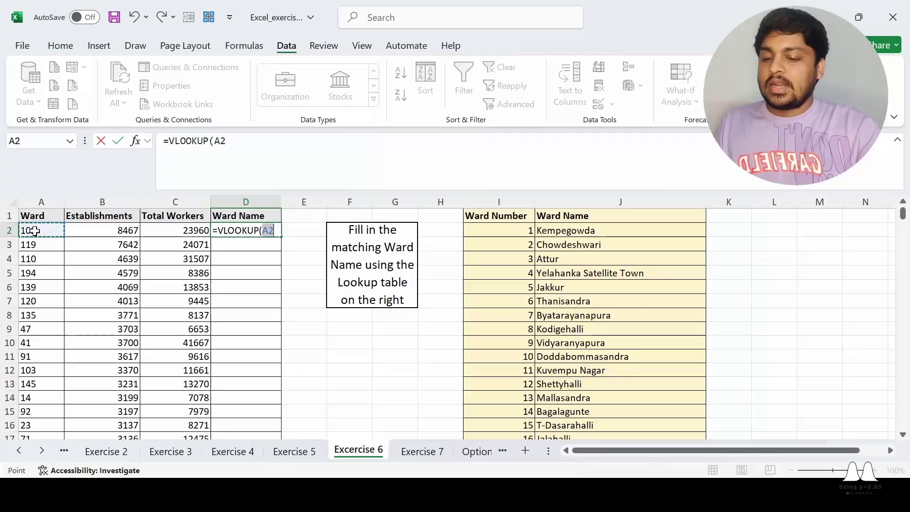
text(,)
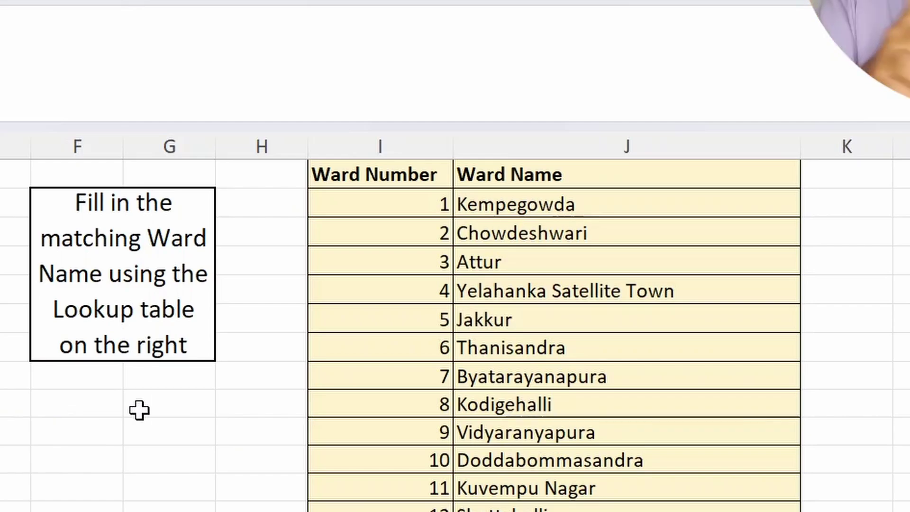
Set the whole columns I:J of the lookup table as the table array of the VLOOKUP formula
click(373, 145)
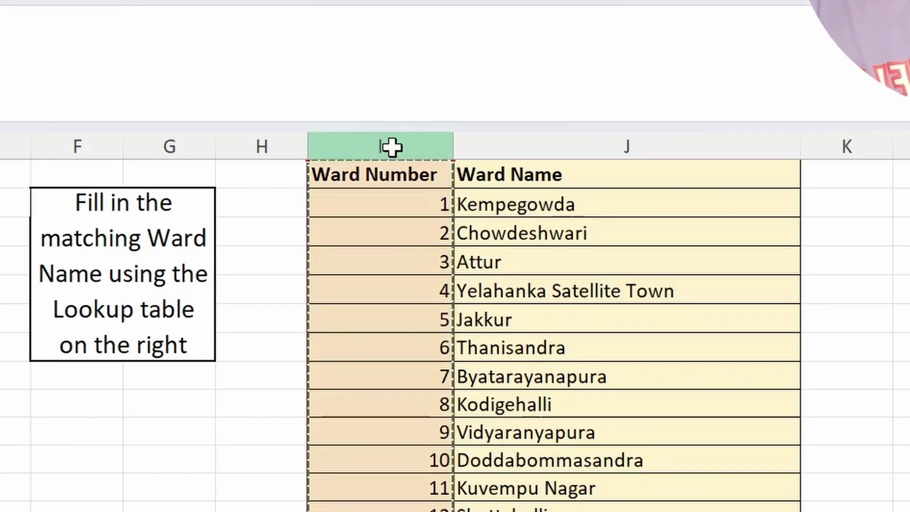
drag(391, 147, 567, 144)
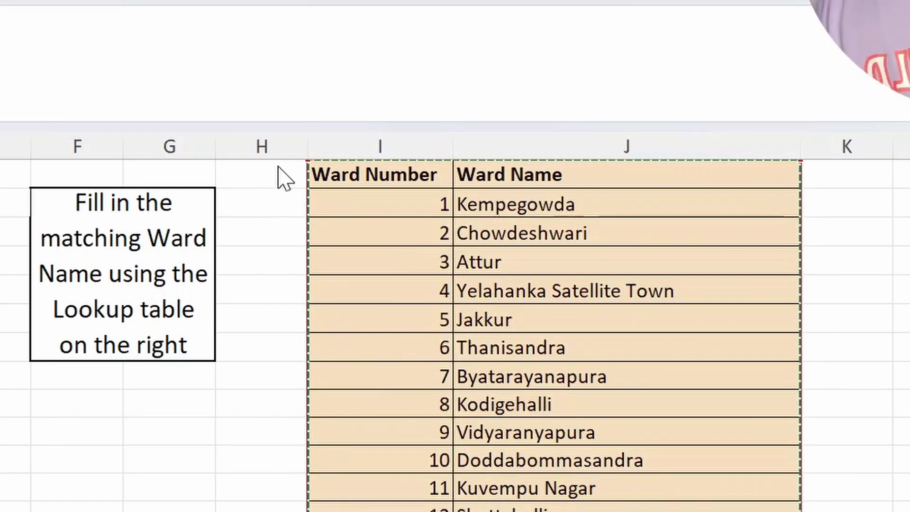
click(372, 141)
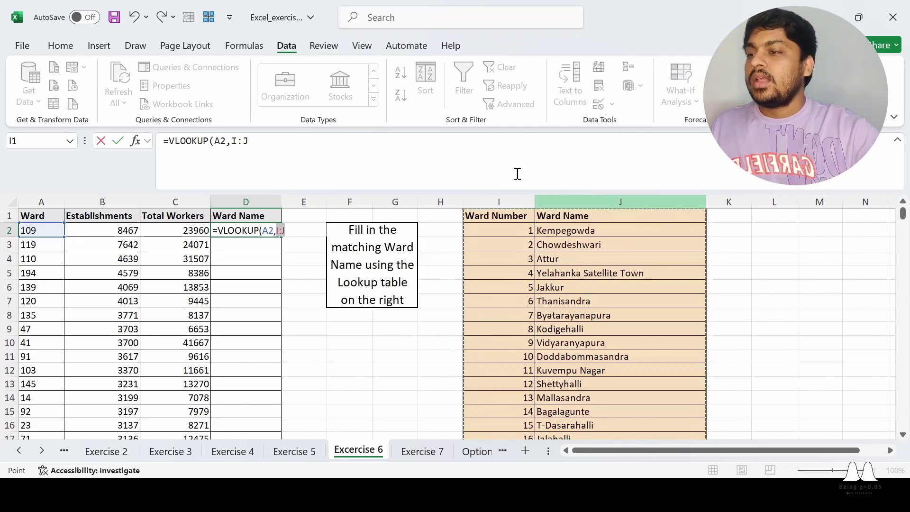
click(280, 153)
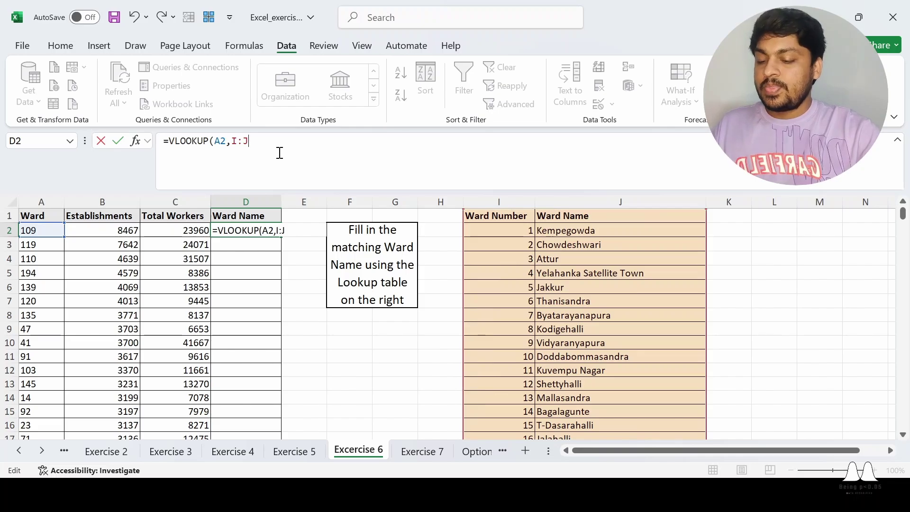
text(,)
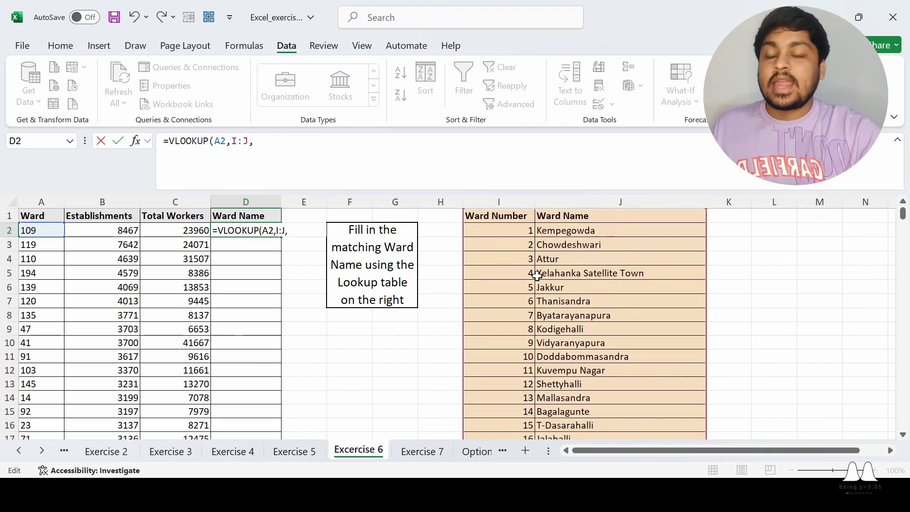
Complete the VLOOKUP formula in D2 with column index 2 and FALSE for an exact match
text(2)
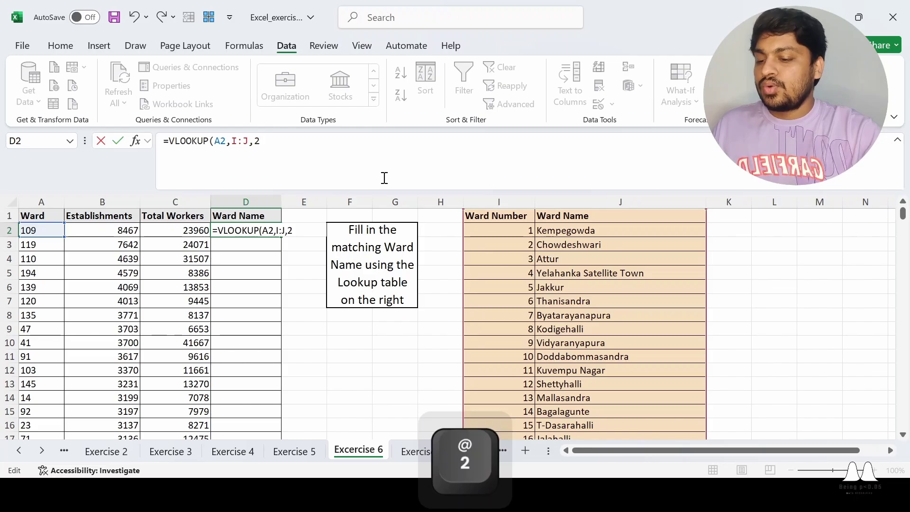
text(,)
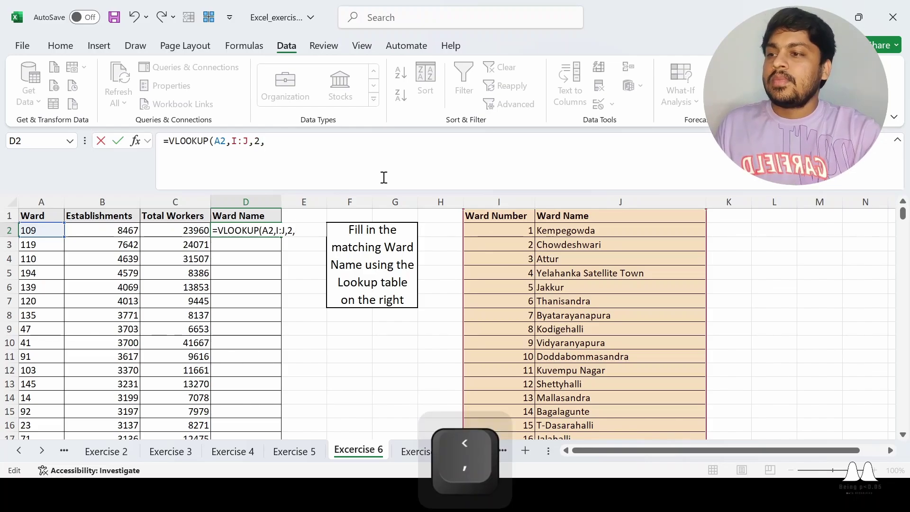
key(Down)
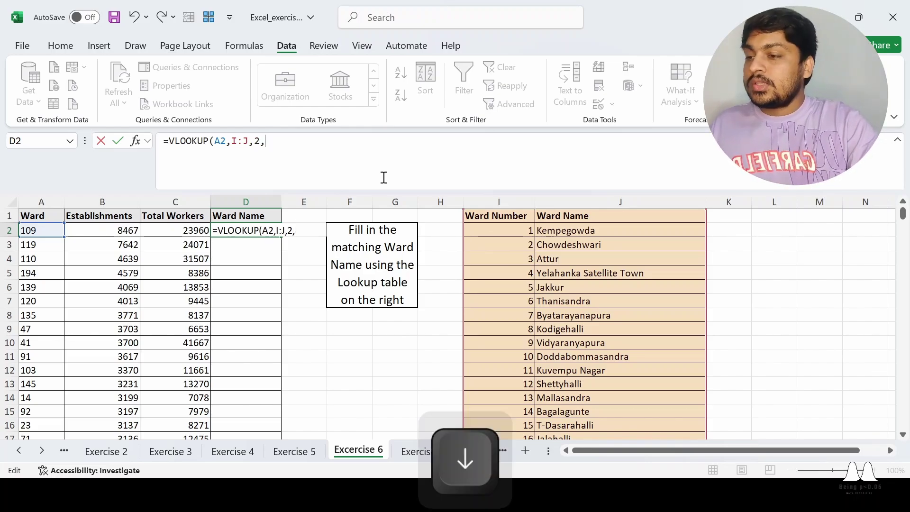
key(Tab)
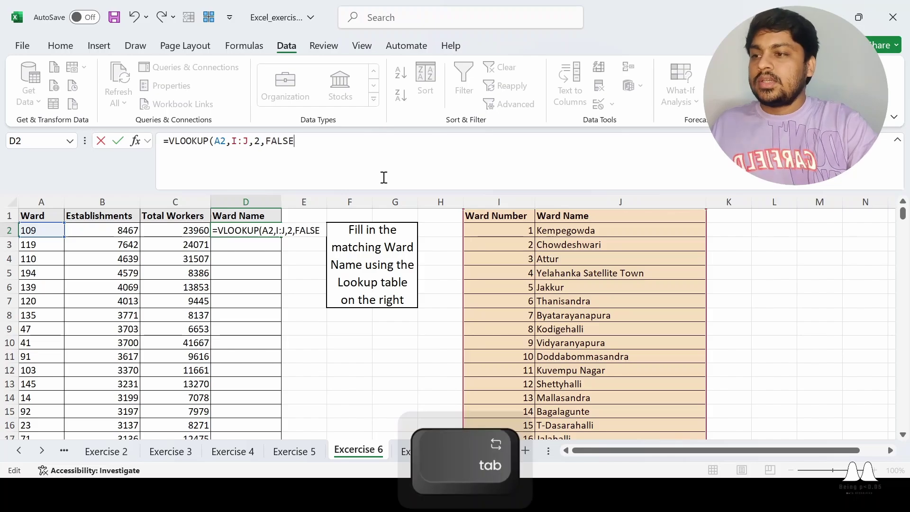
text())
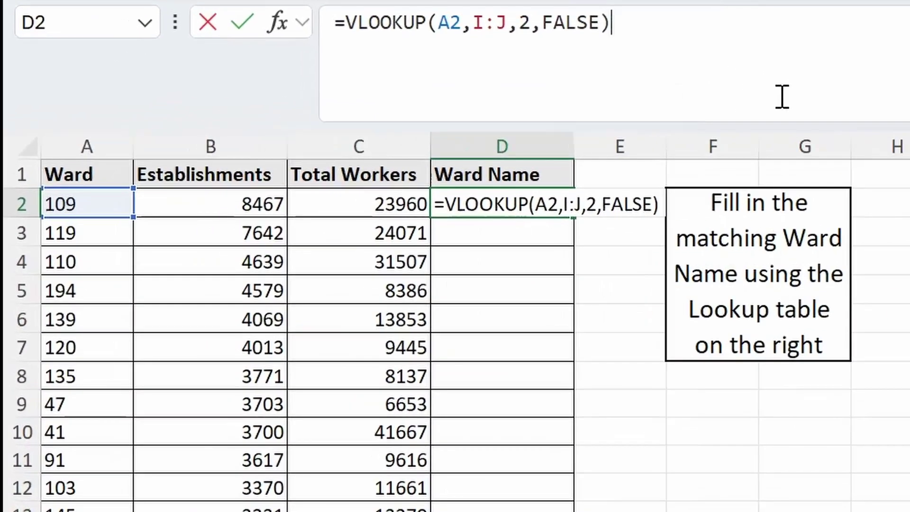
key(Return)
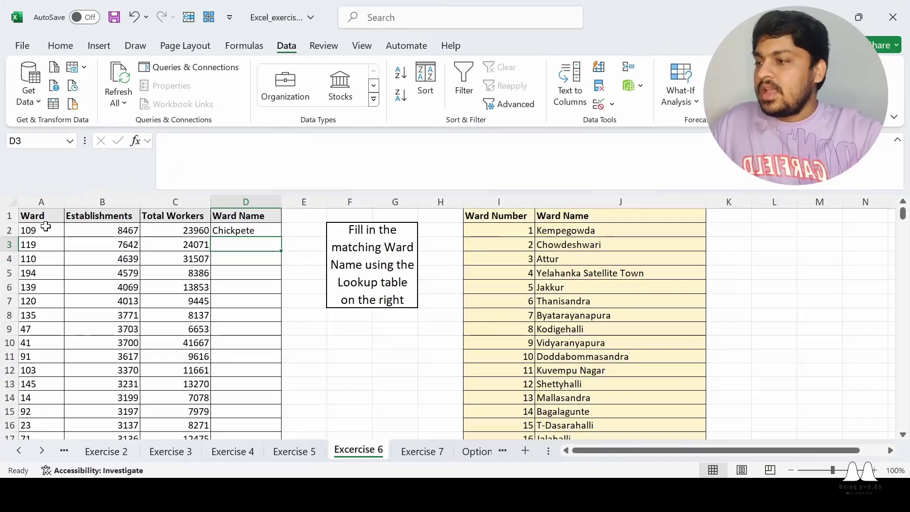
Find ward number 109 in the lookup table and compare its ward name with the result in D2
click(90, 205)
scroll(476, 312, down, 5)
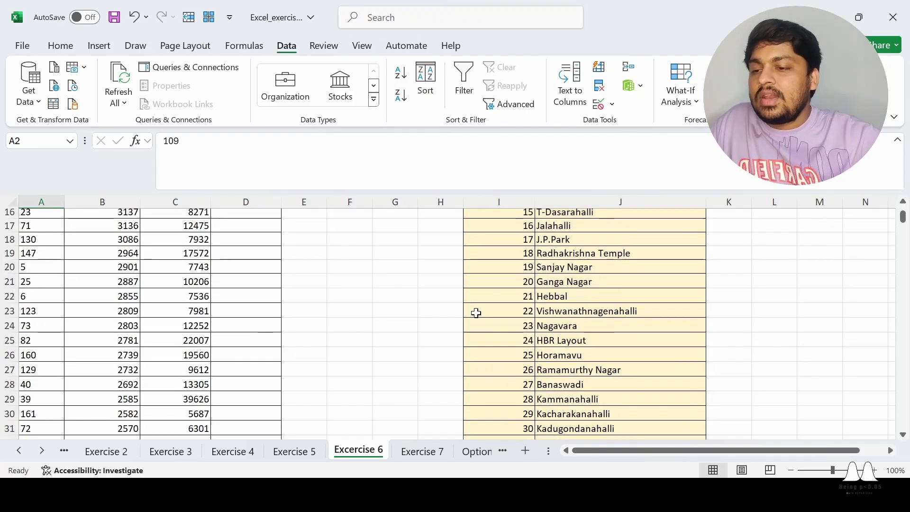
scroll(476, 313, down, 20)
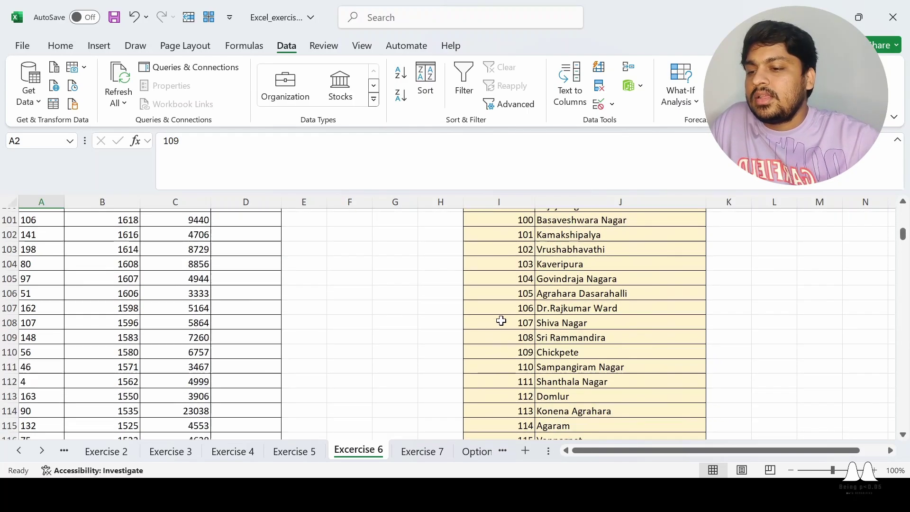
scroll(501, 320, down, 2)
scroll(585, 373, up, 2)
drag(528, 353, 579, 354)
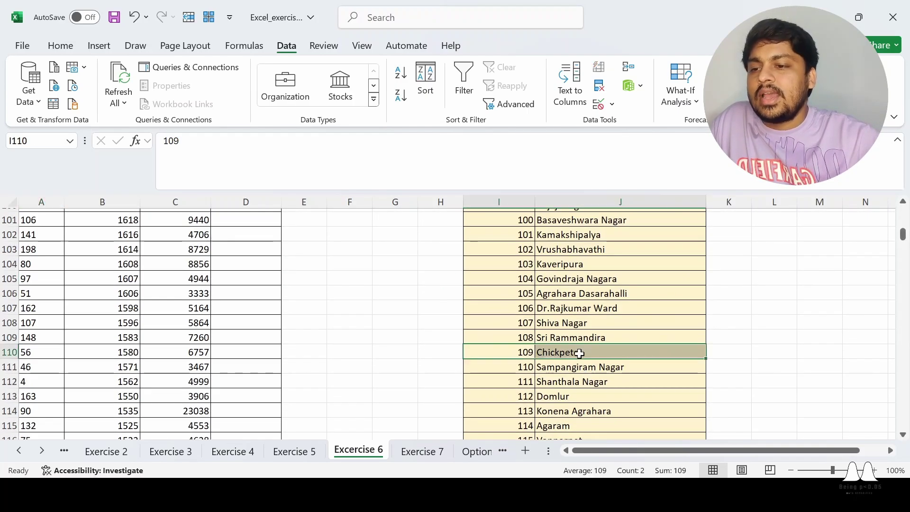
Fill the VLOOKUP formula from D2 down the Ward Name column to row 199
scroll(569, 361, up, 20)
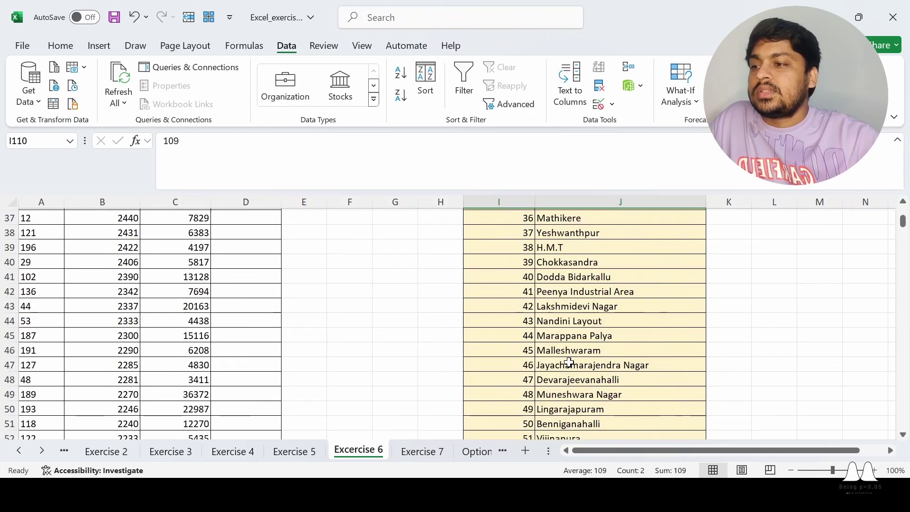
click(355, 341)
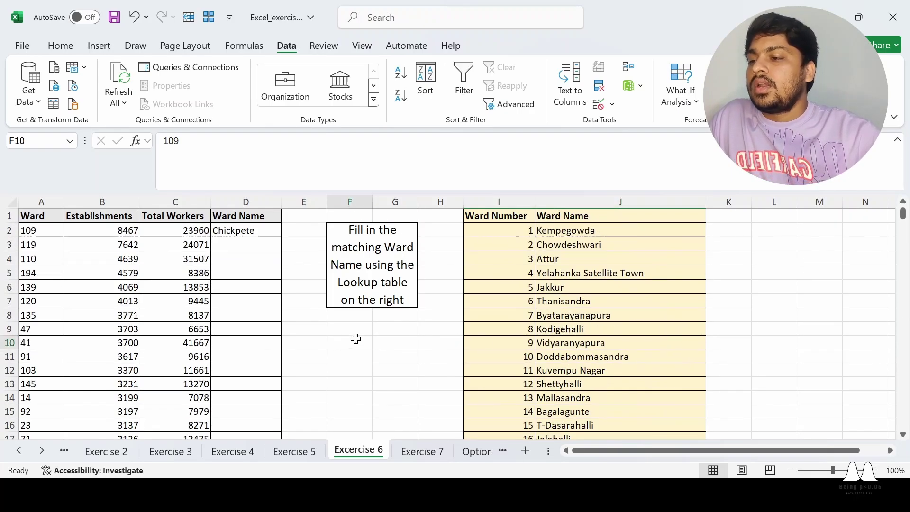
click(261, 231)
drag(282, 237, 302, 408)
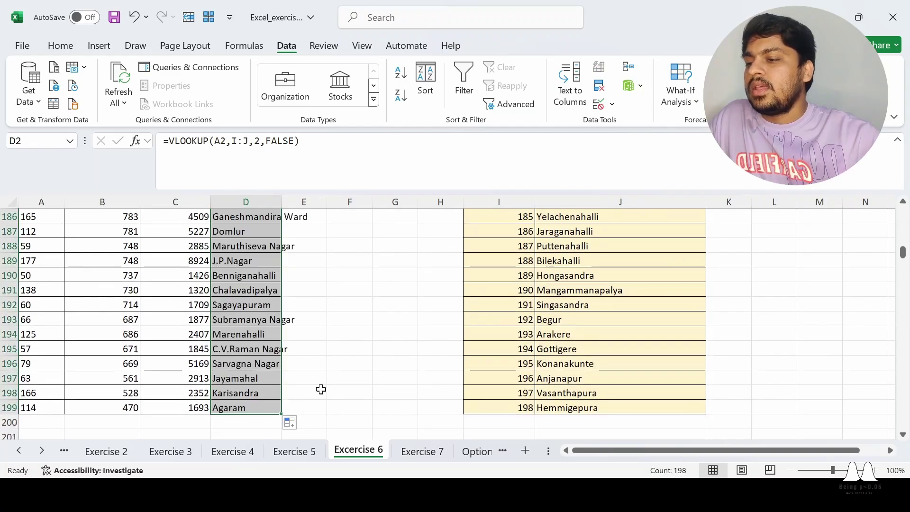
Widen column D so that the long ward names fit inside it
scroll(321, 360, up, 12)
scroll(324, 361, up, 20)
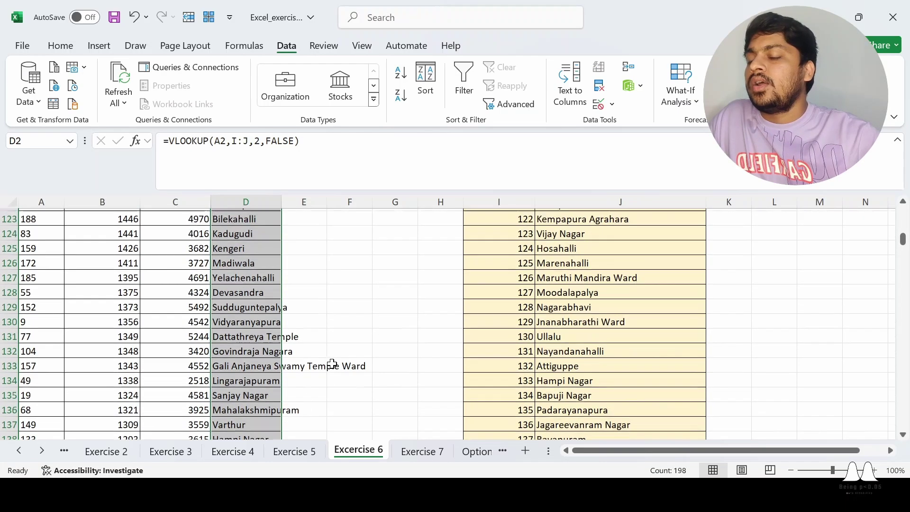
scroll(400, 265, up, 20)
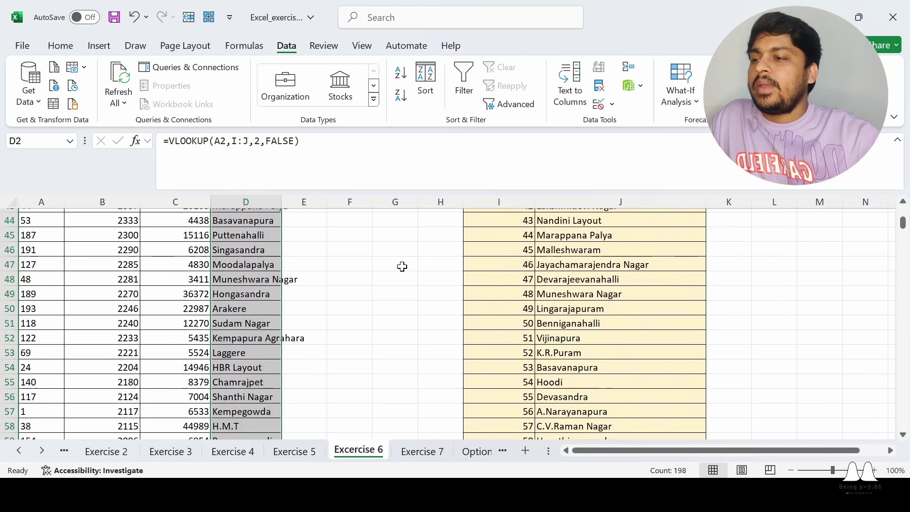
drag(281, 202, 362, 209)
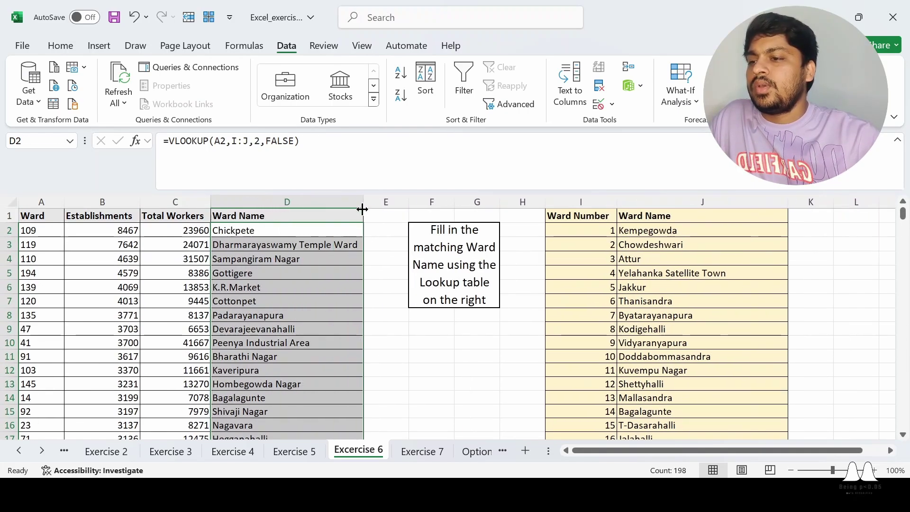
click(432, 343)
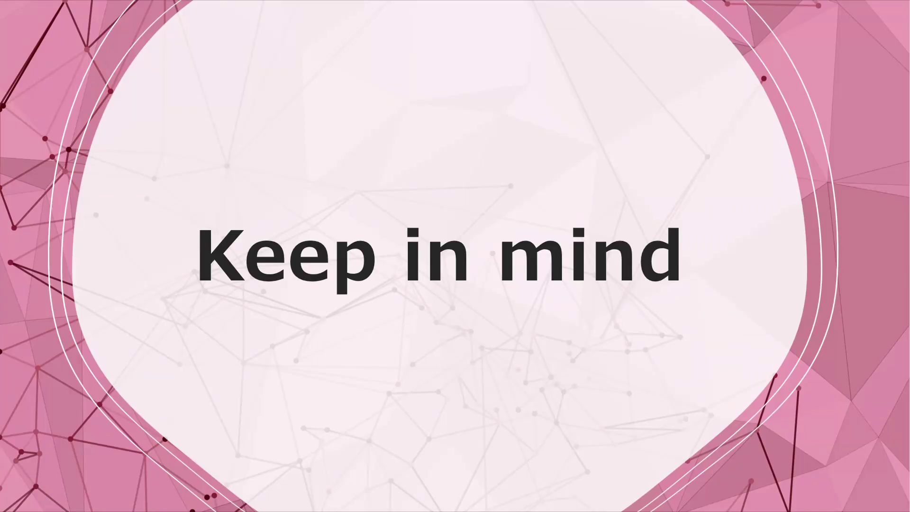
Examine the column order of the lookup table in columns I and J, starting from Ward Number
key(alt+Tab)
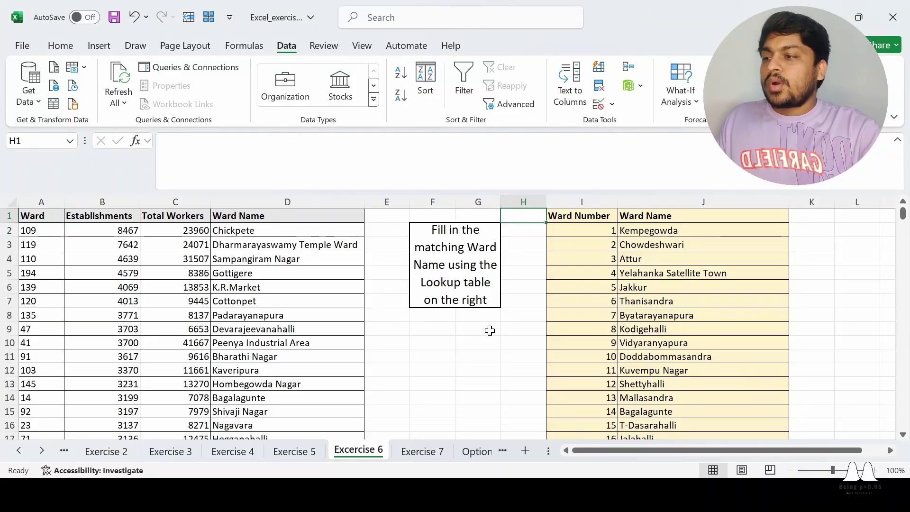
click(493, 327)
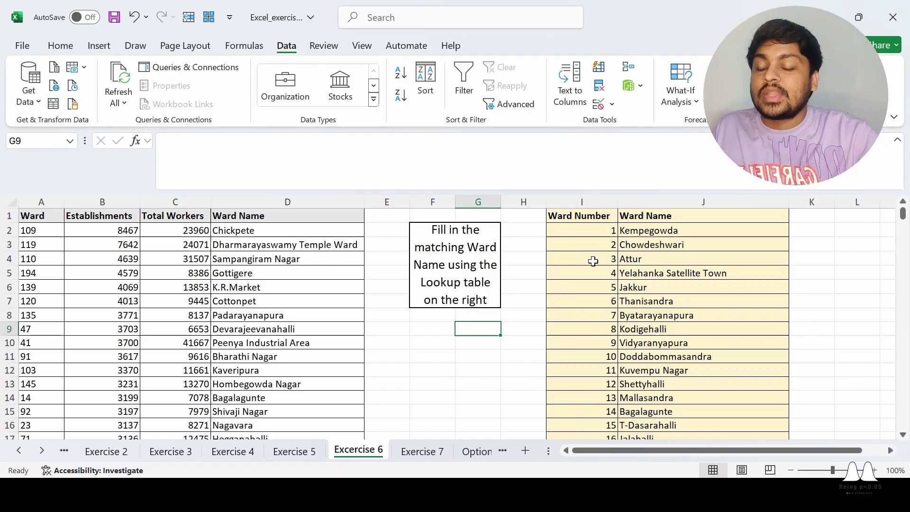
click(596, 204)
click(770, 284)
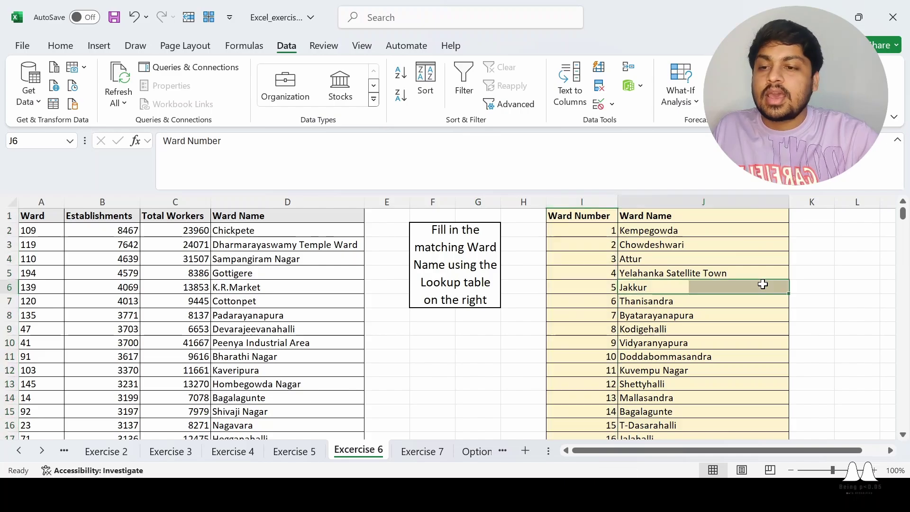
drag(570, 196, 656, 203)
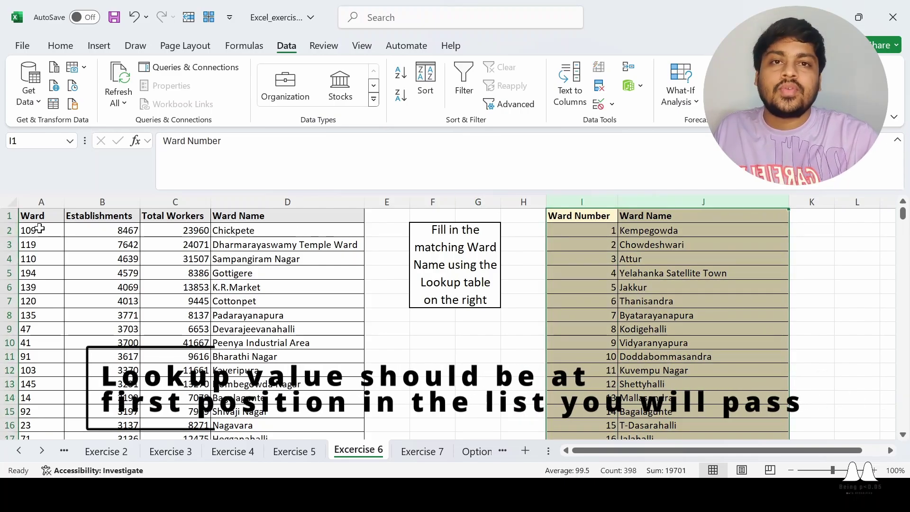
click(535, 231)
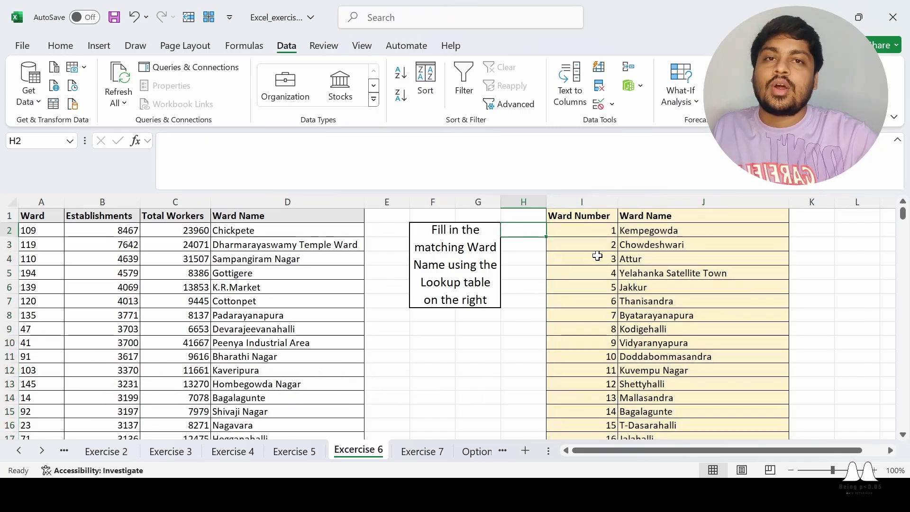
click(554, 258)
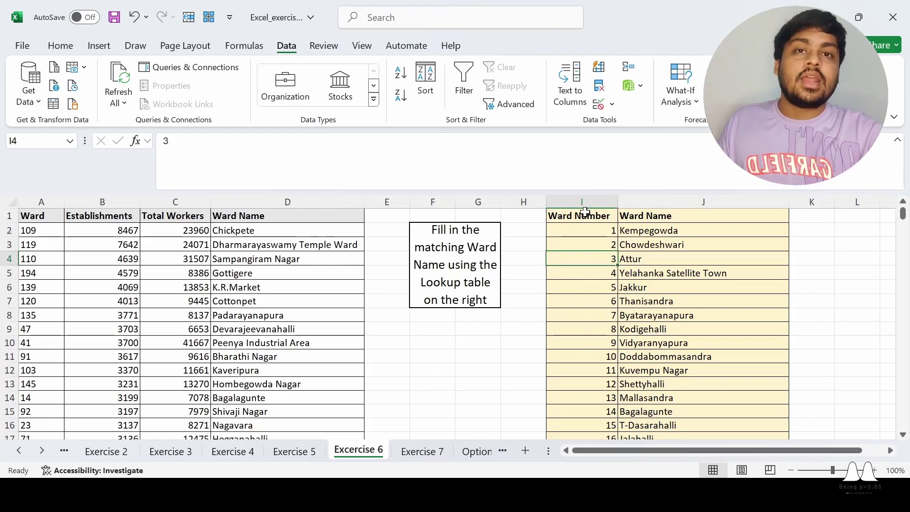
Highlight the whole Ward Number column I to review it as the lookup table's first column, and clear the selection
click(573, 201)
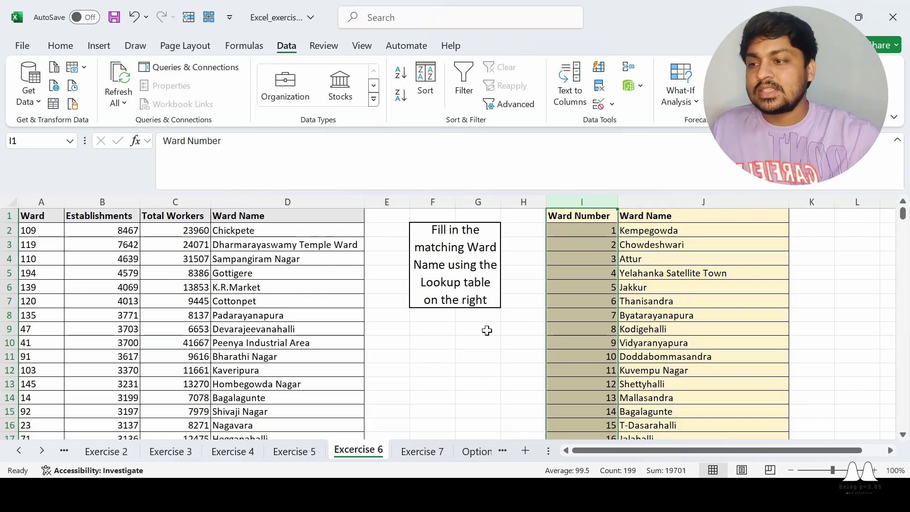
click(432, 356)
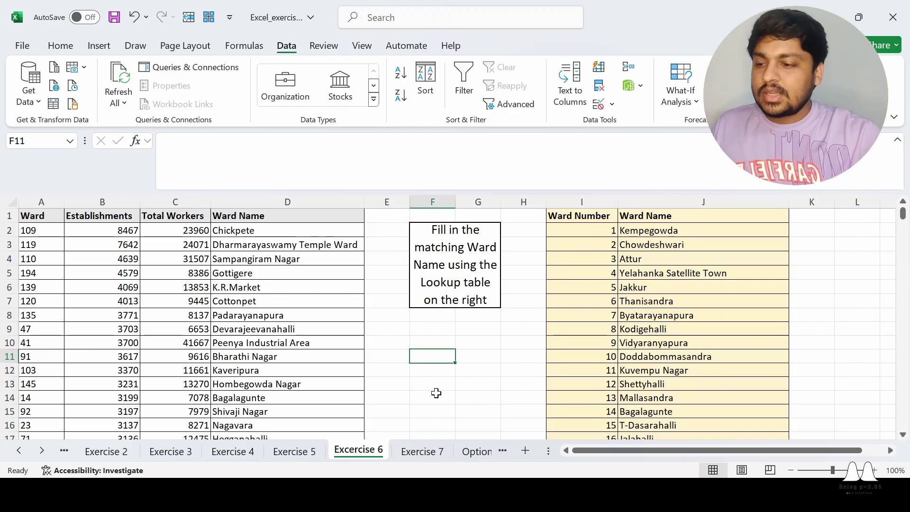
Compare the Exercise 5 sheet with the Excercise 6 sheet and inspect the VLOOKUP formula in the latter's cell D2
click(313, 451)
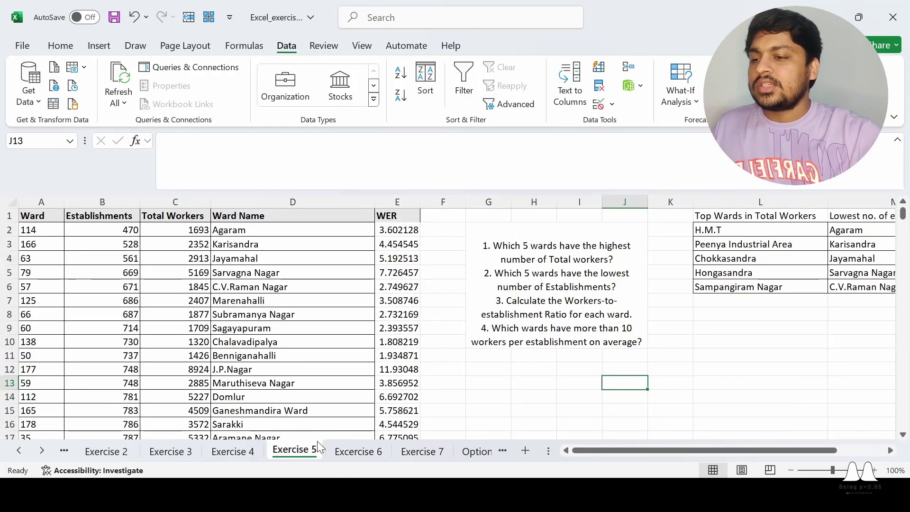
click(359, 456)
click(265, 232)
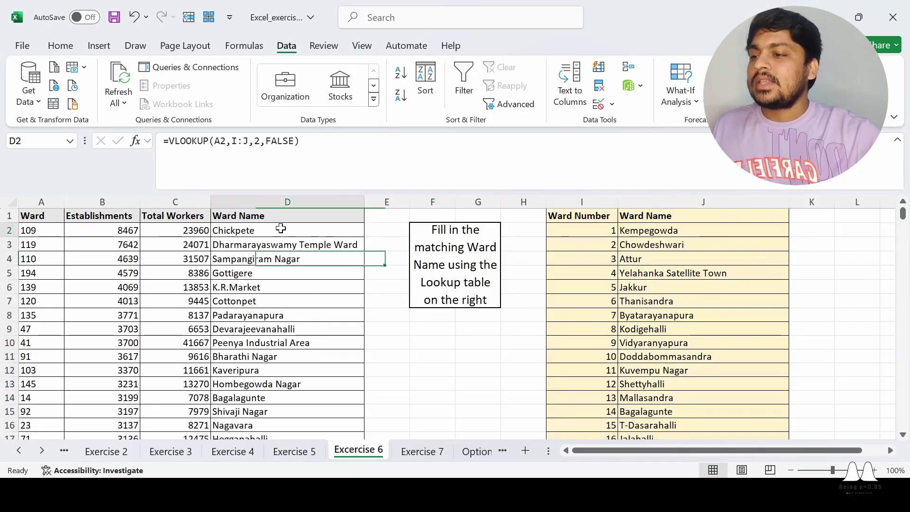
click(279, 456)
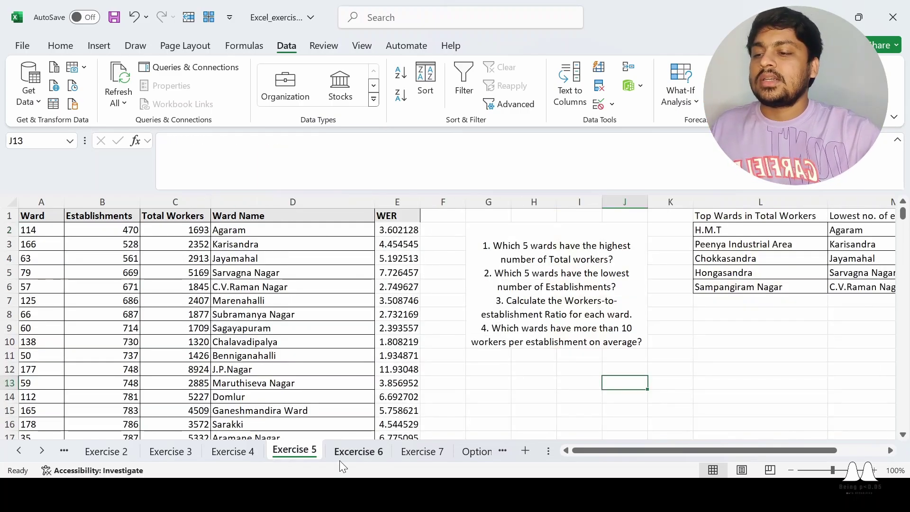
click(352, 451)
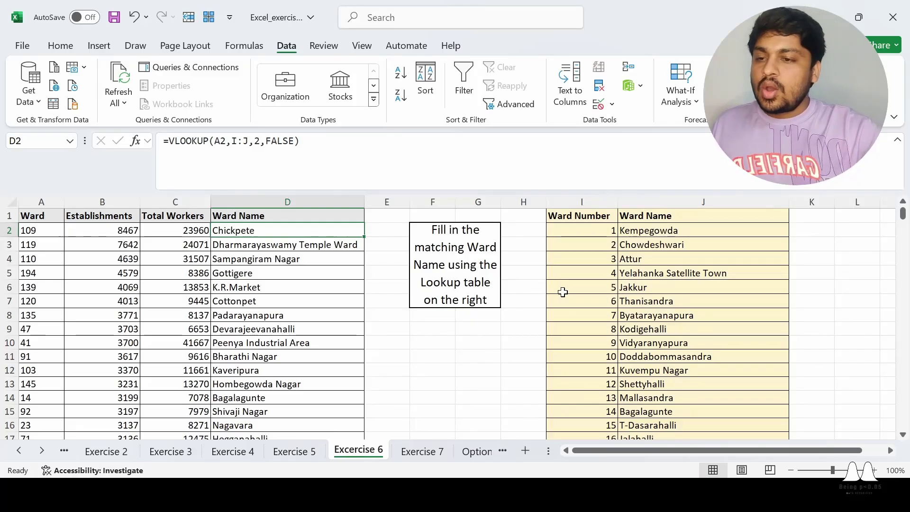
Switch from the Excel workbook to the other open window
key(alt+Tab)
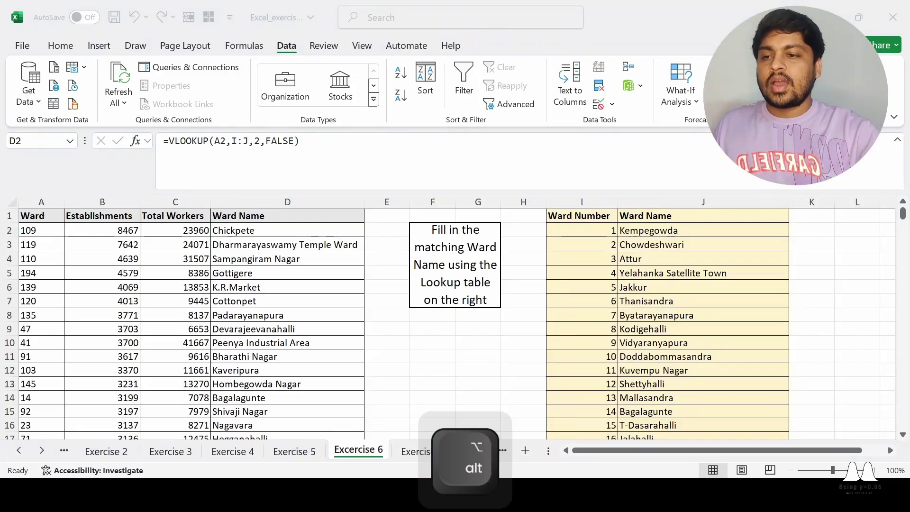